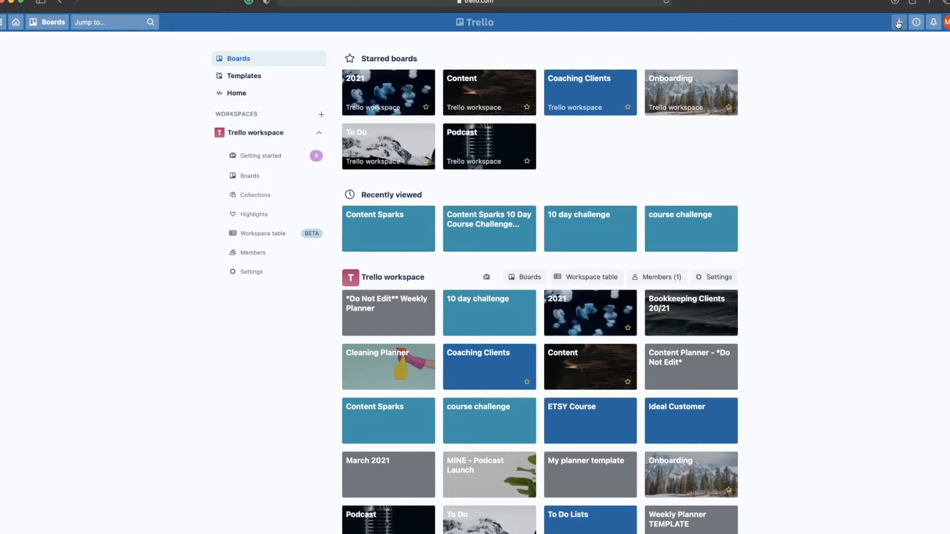
Start a new board titled 'Test To Do'.
left_click(899, 24)
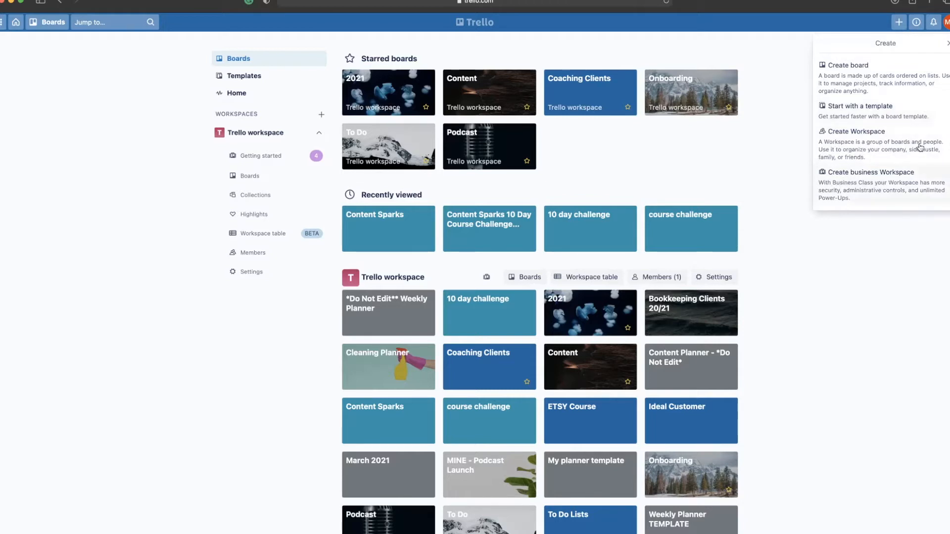
left_click(842, 77)
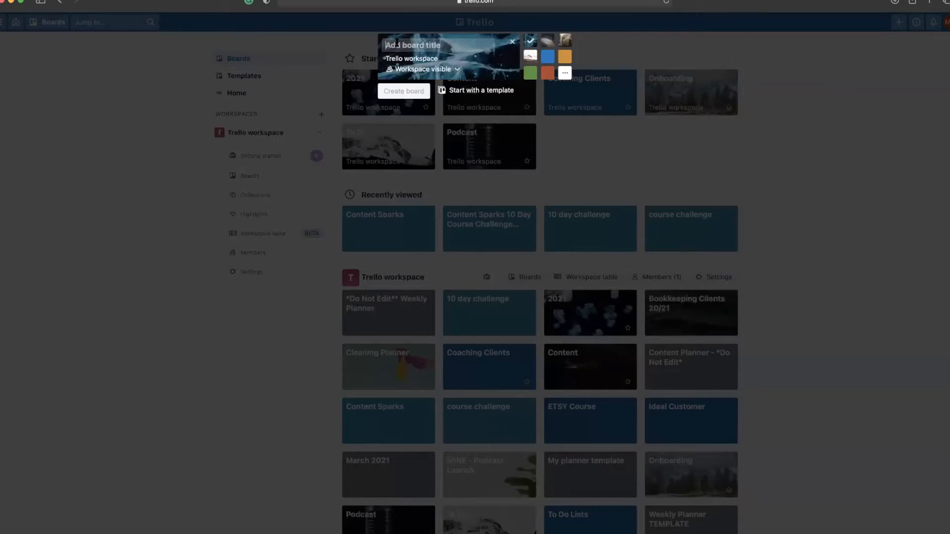
type("Test To DO")
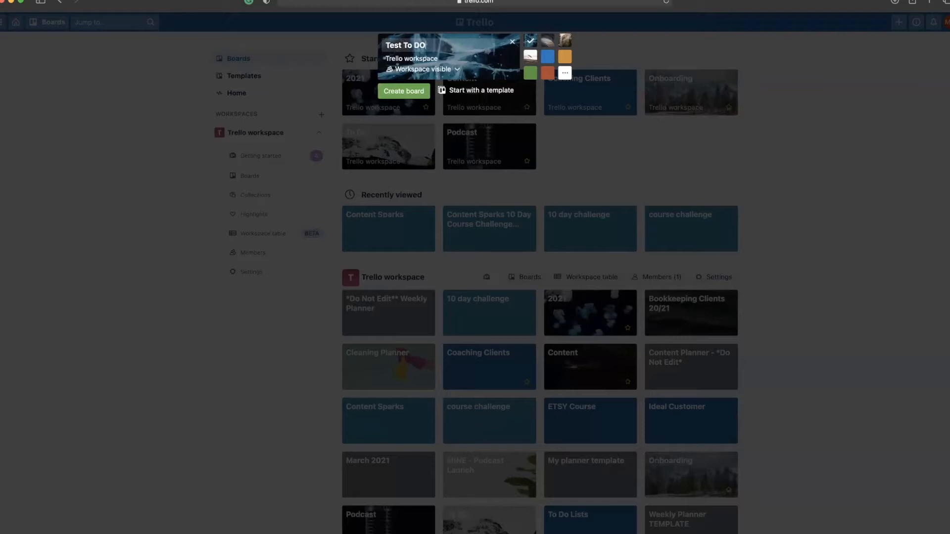
key("BackSpace")
type("o")
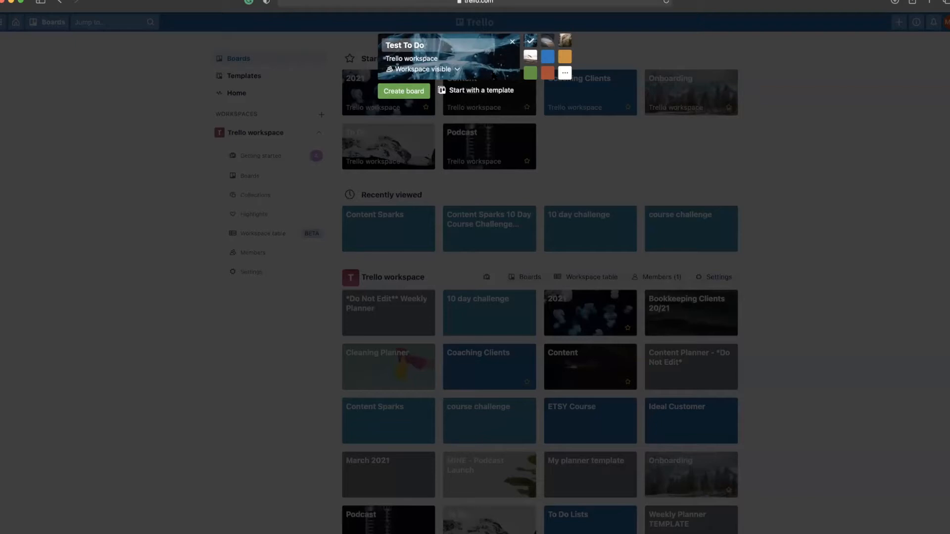
Choose the vase photo as the board background and create the board.
left_click(547, 41)
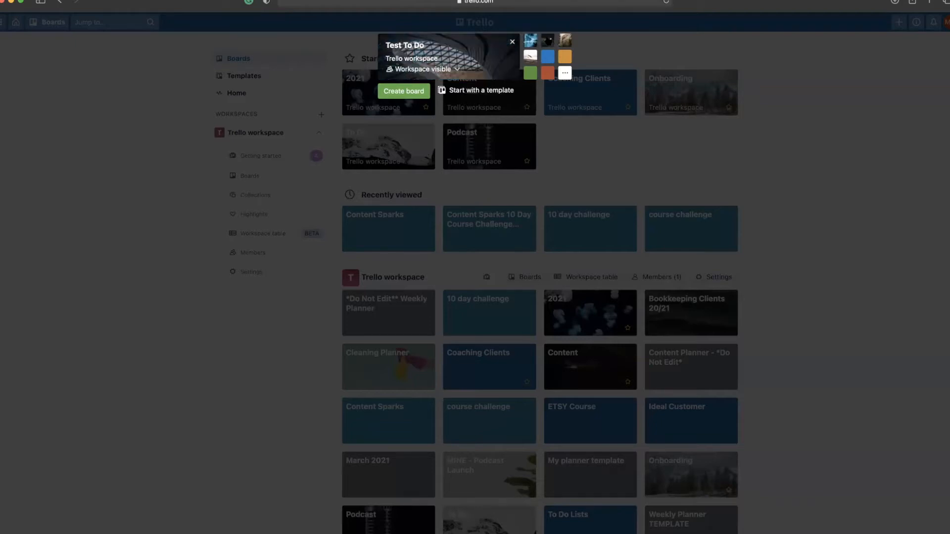
left_click(565, 41)
left_click(564, 56)
left_click(547, 56)
left_click(529, 56)
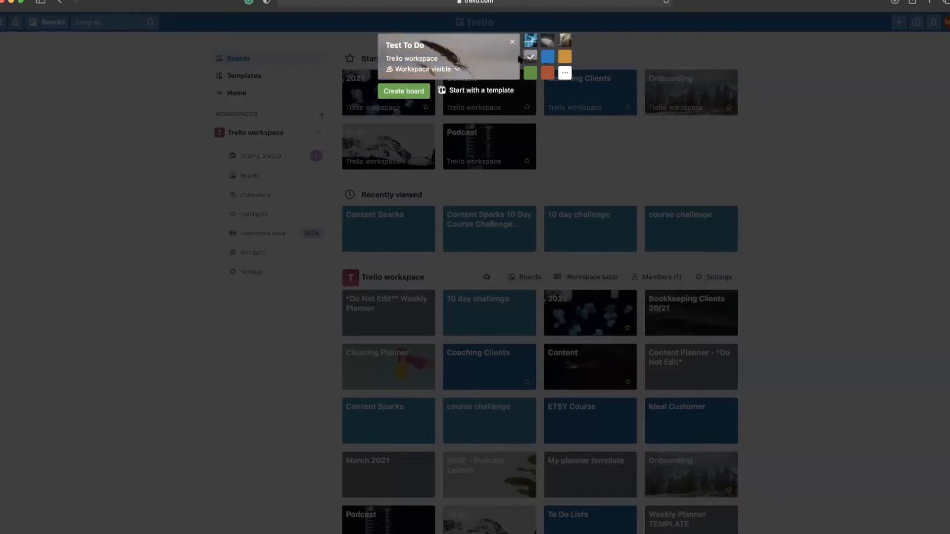
left_click(564, 73)
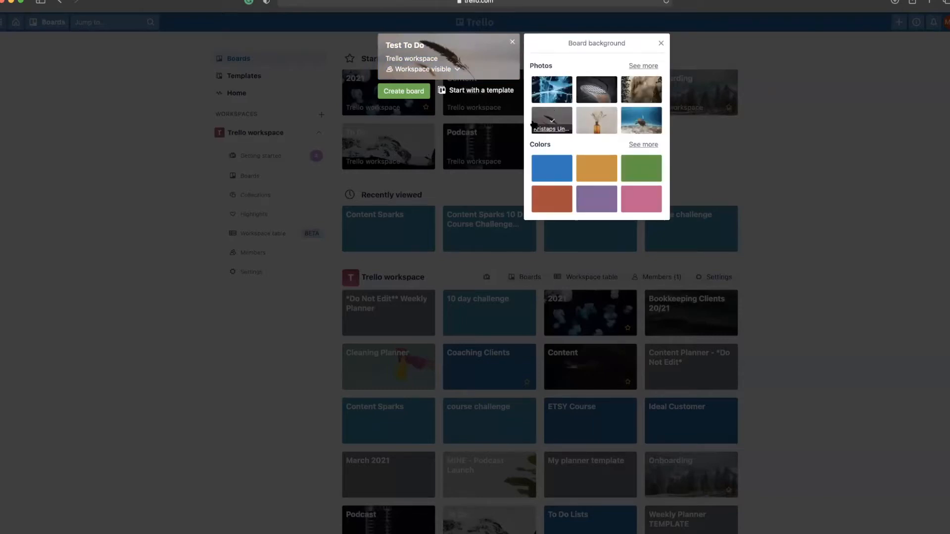
left_click(597, 120)
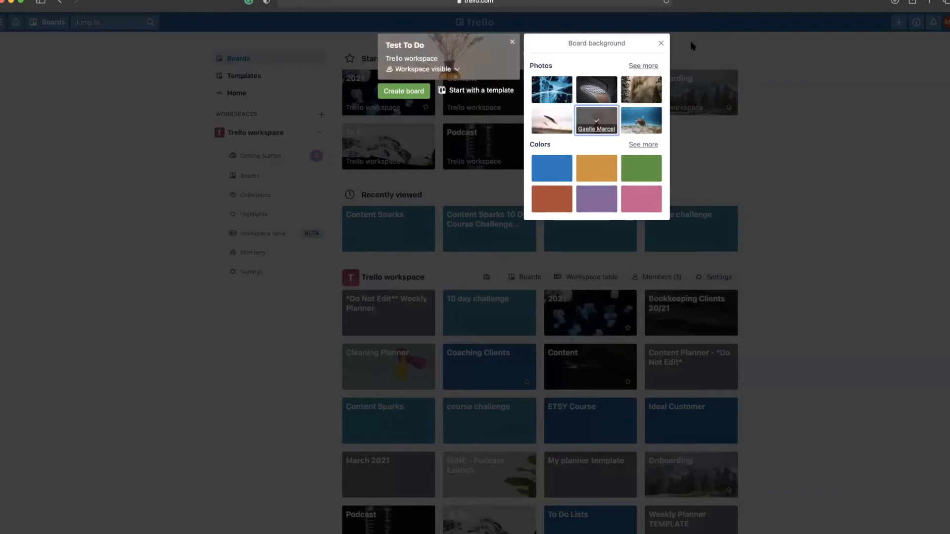
left_click(661, 44)
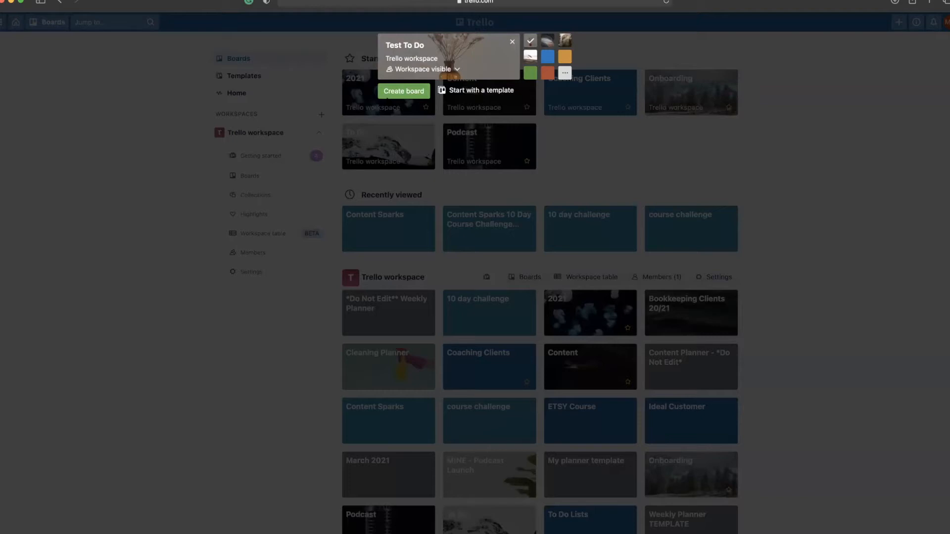
left_click(405, 93)
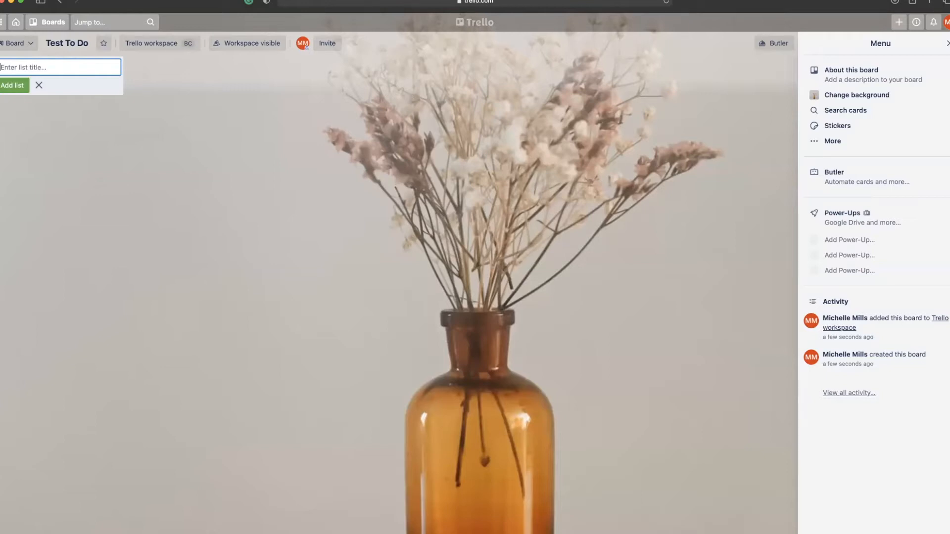
Enter 's' as the title of the first list.
type("s")
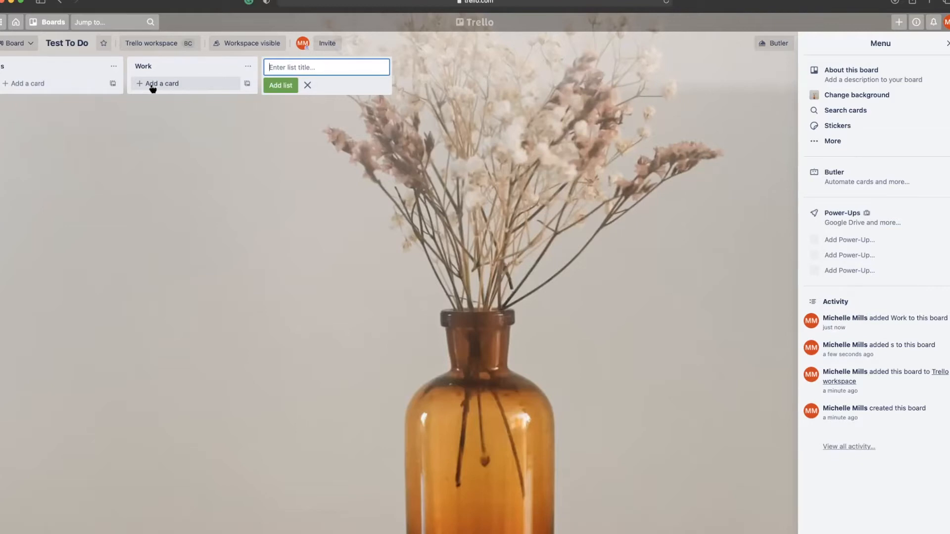
Search 'cal' among the Power-Ups and add the Calendar Power-Up to the board.
left_click(829, 239)
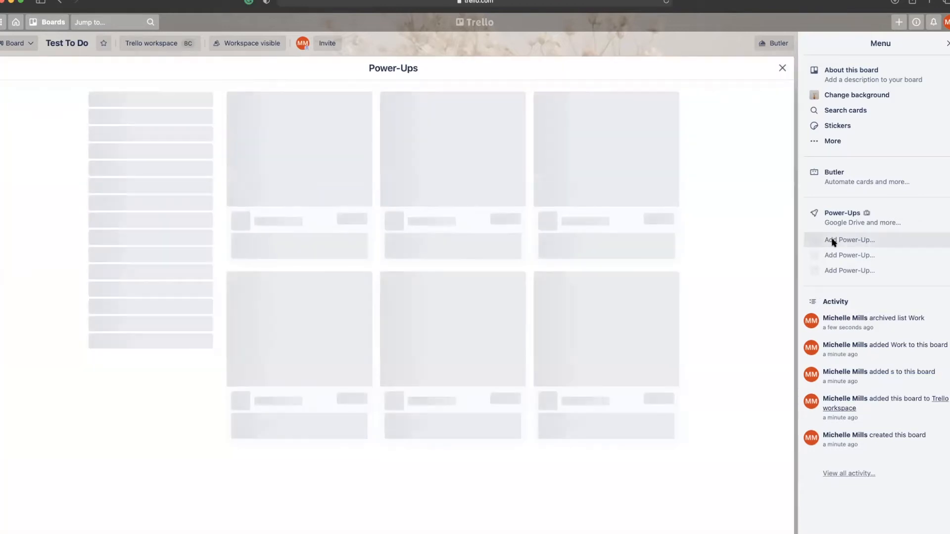
type("cal")
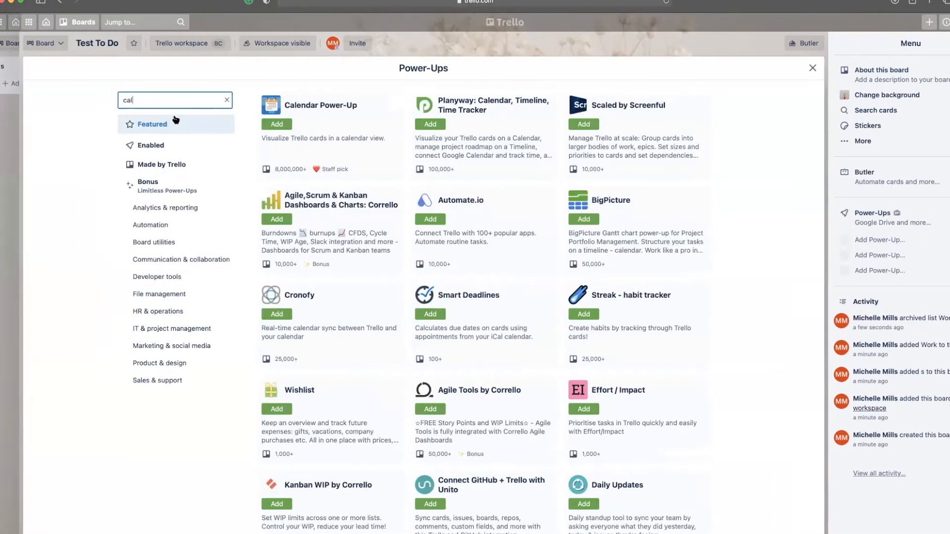
left_click(258, 125)
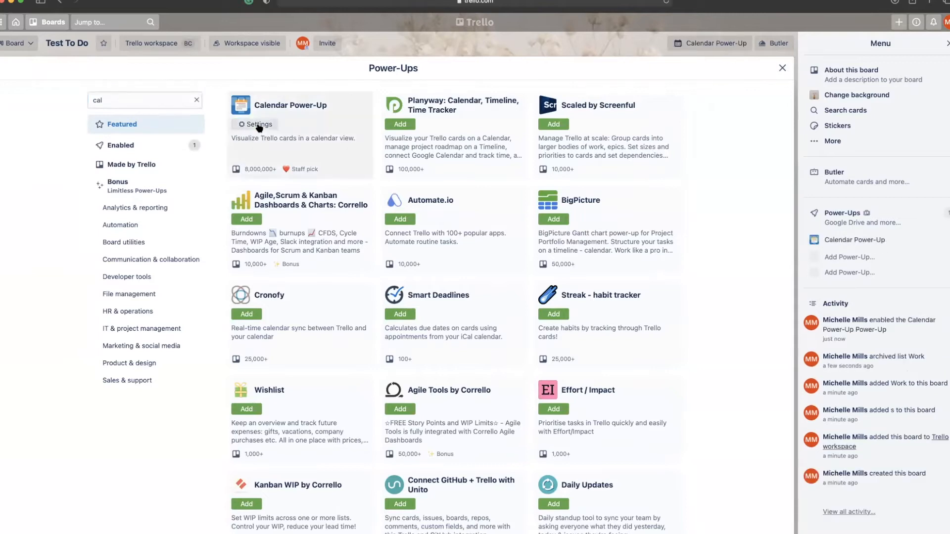
left_click(781, 70)
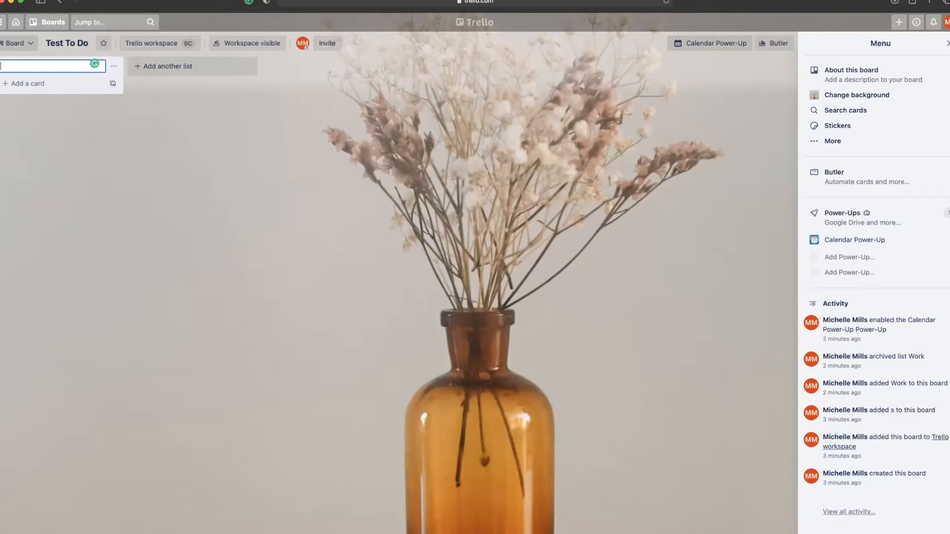
Title the list 'Master Lists', add 'Home List' and 'Work List' cards, and open Home List.
type("Lis")
key("Return")
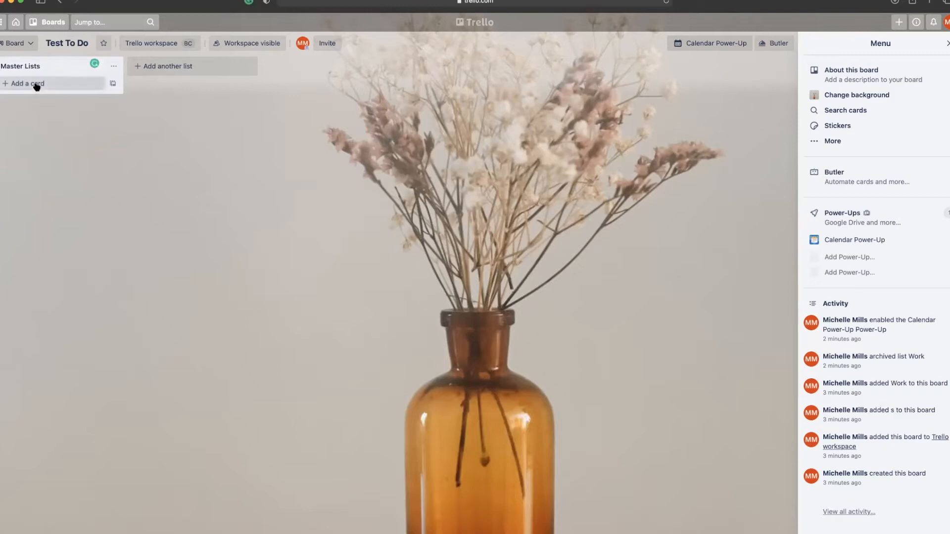
left_click(36, 84)
type("Home List")
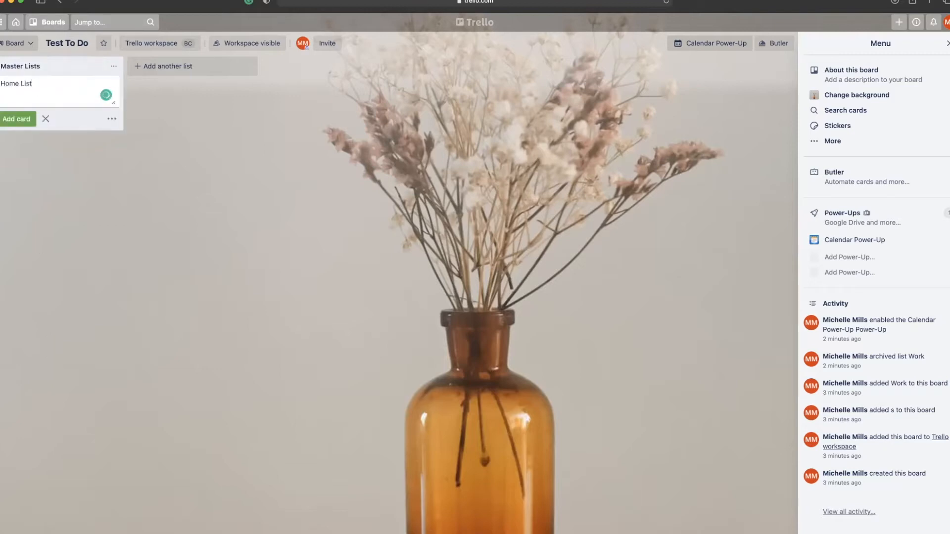
key("Return")
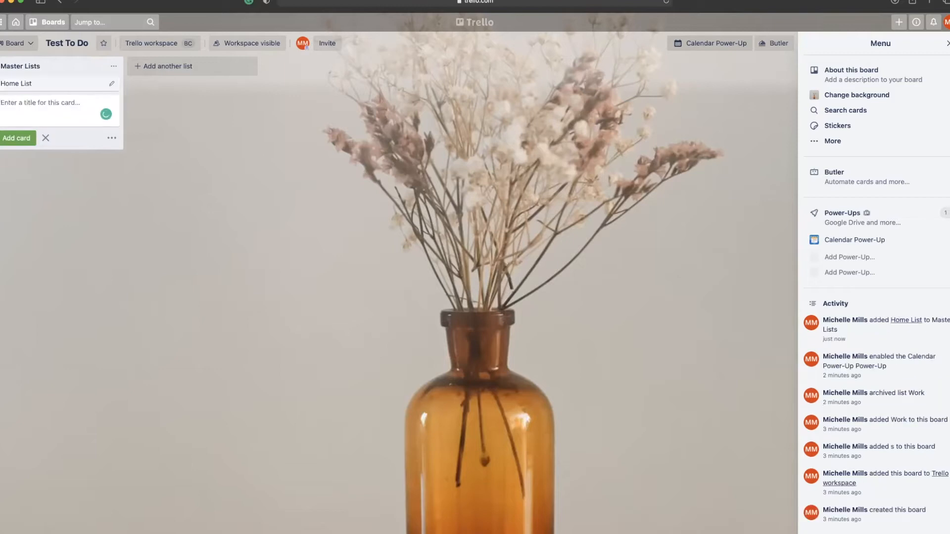
type("Work Lists")
key("BackSpace")
key("Return")
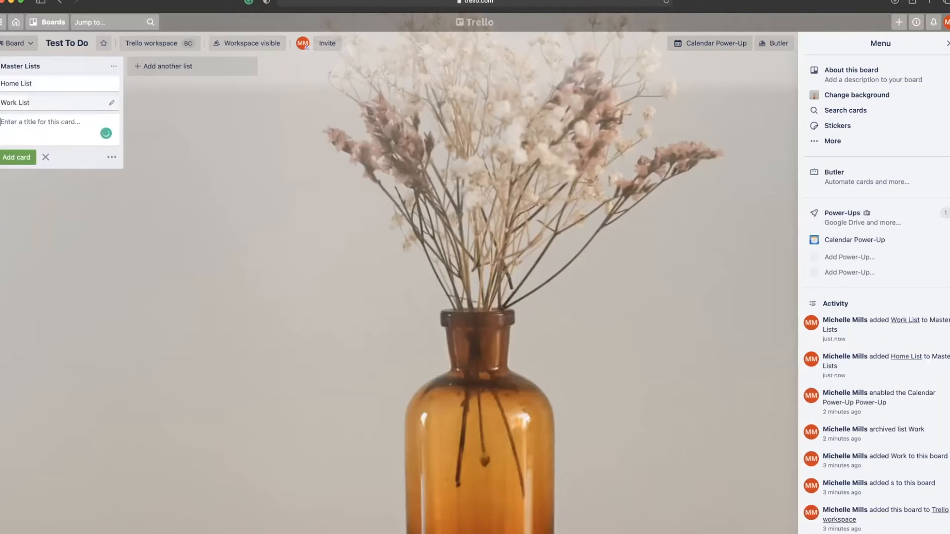
left_click(62, 87)
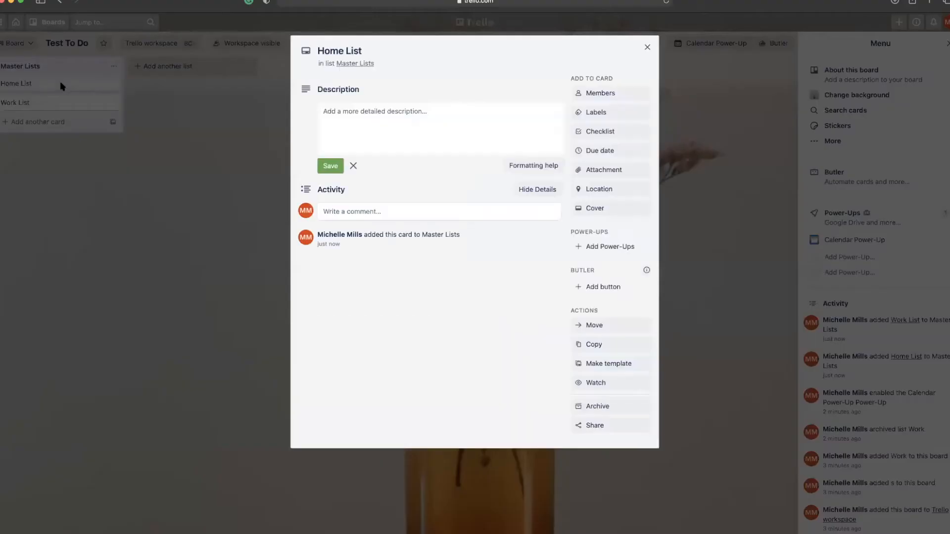
Give the Home List card a purple cover.
left_click(647, 47)
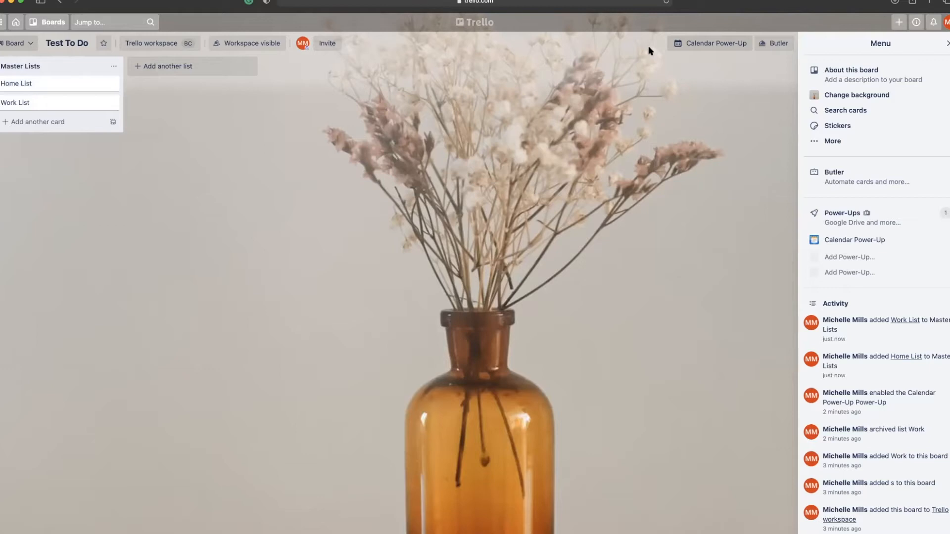
left_click(25, 87)
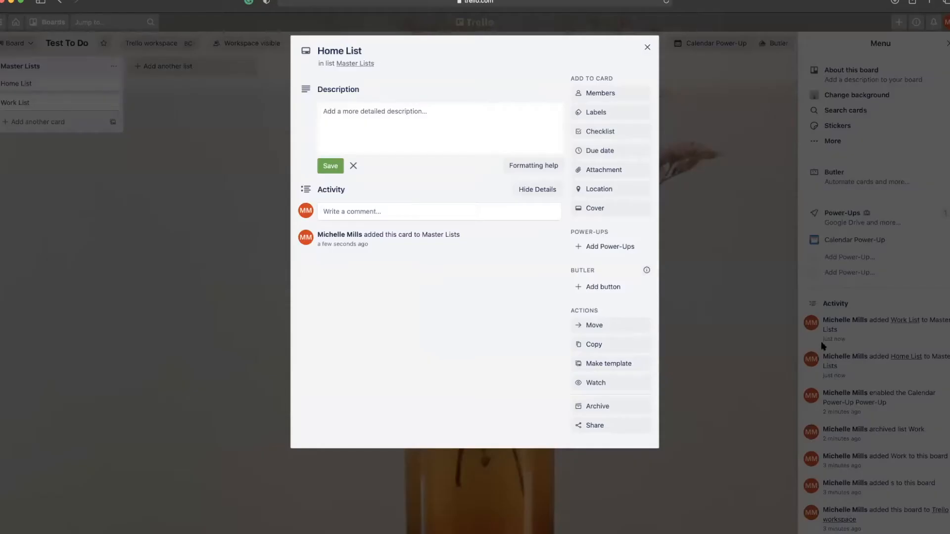
left_click(589, 210)
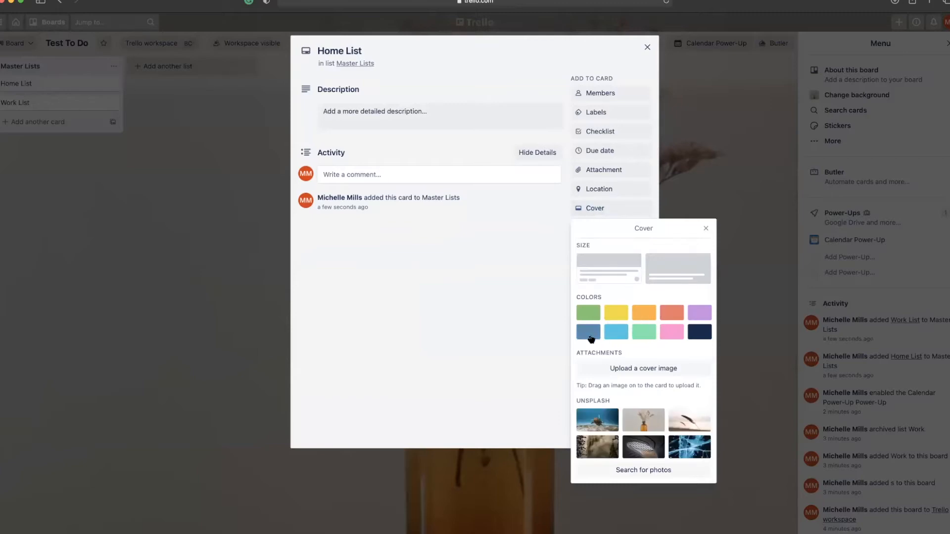
left_click(699, 313)
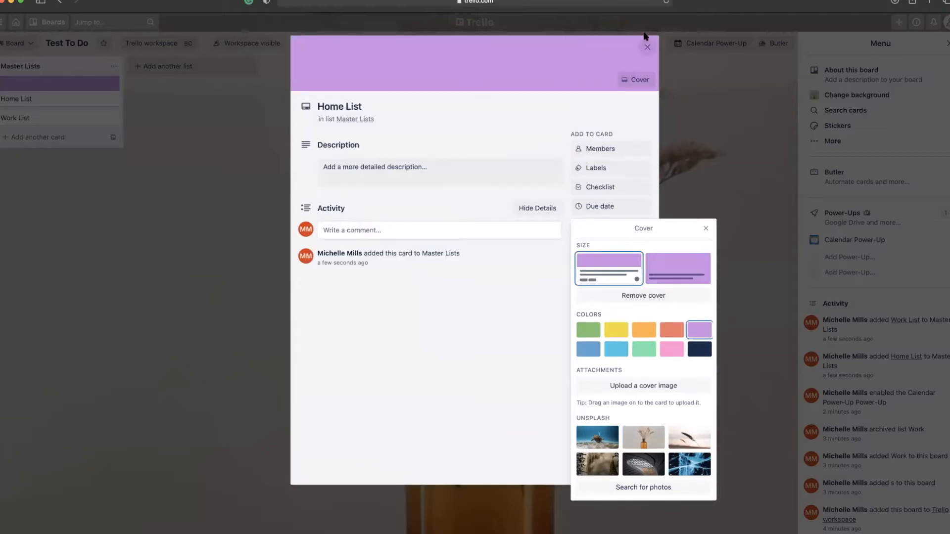
left_click(647, 47)
Give the Work List card a purple cover.
left_click(31, 118)
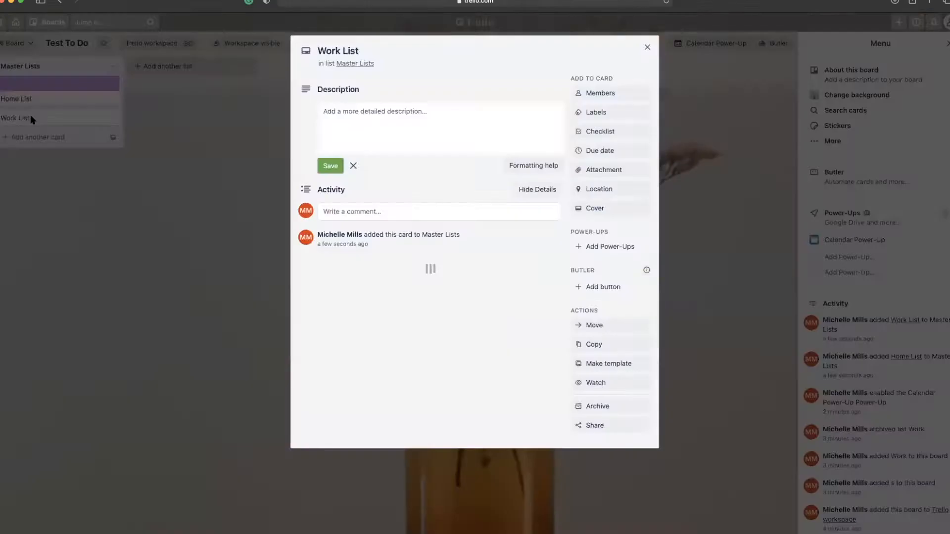
left_click(598, 211)
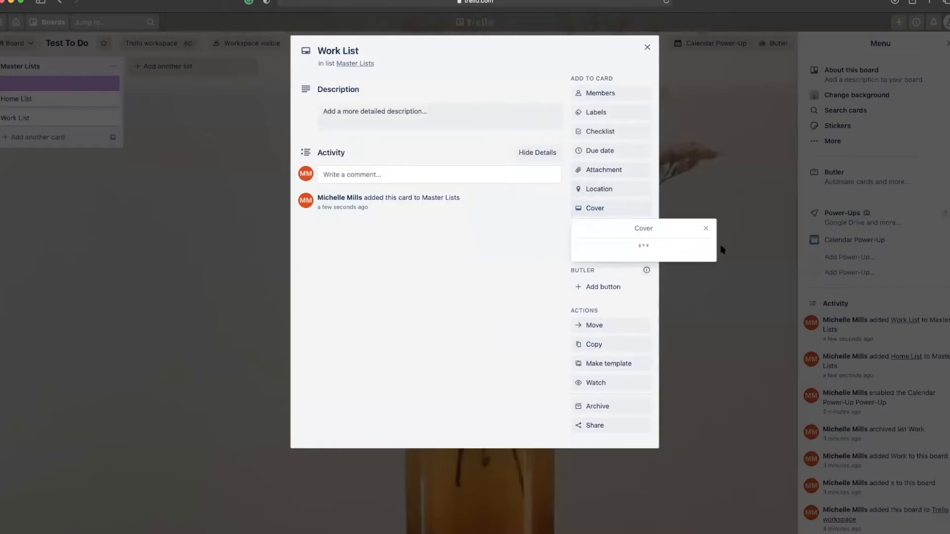
left_click(699, 312)
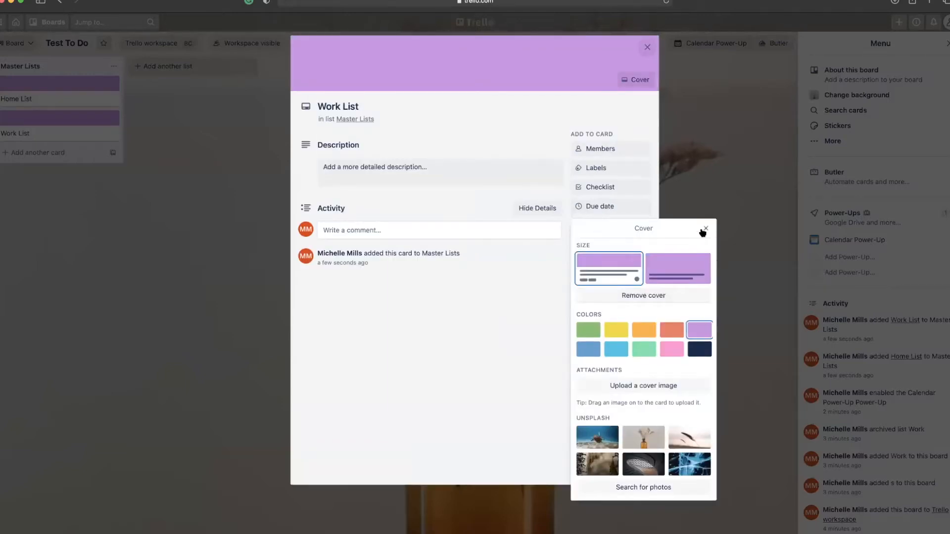
left_click(705, 230)
left_click(646, 47)
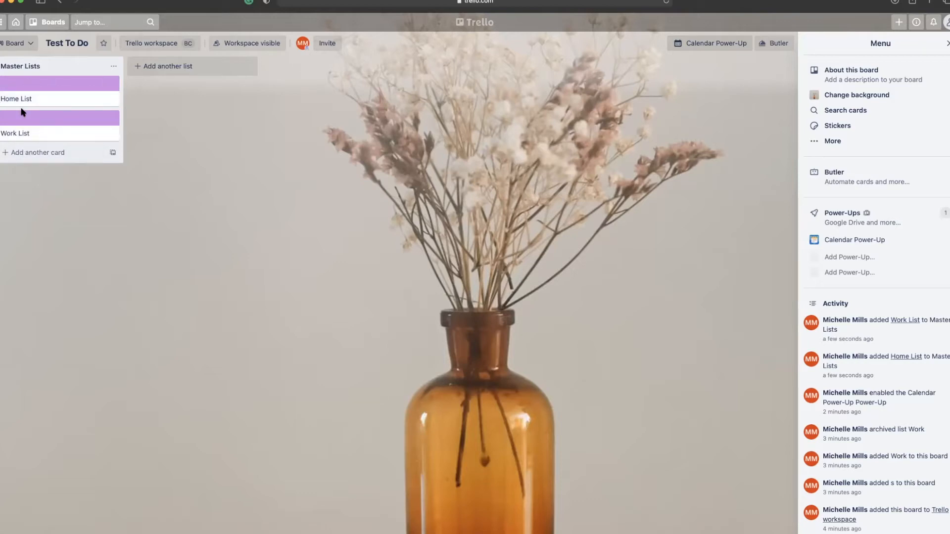
Move Work List above Home List and add a new list named Monday.
left_click_drag(20, 123, 22, 94)
left_click(154, 67)
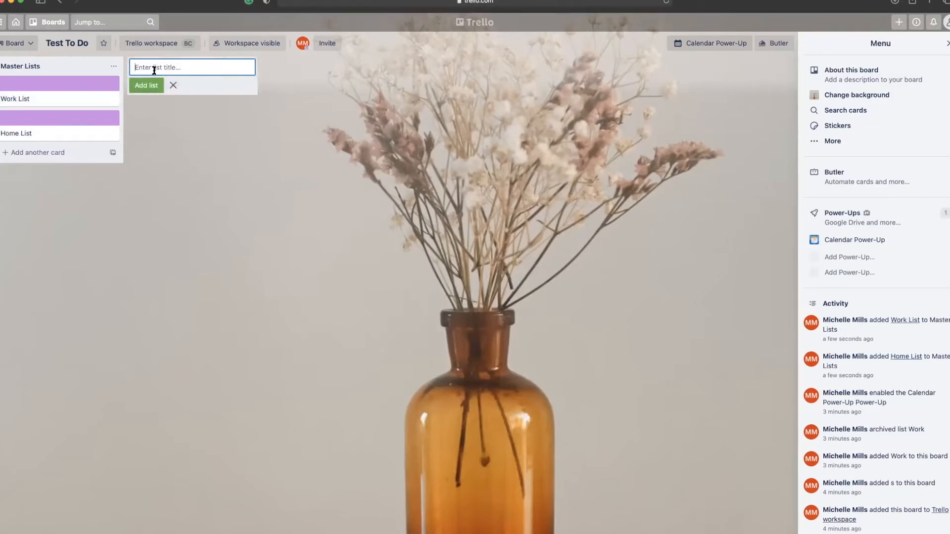
type("Monday")
key("Return")
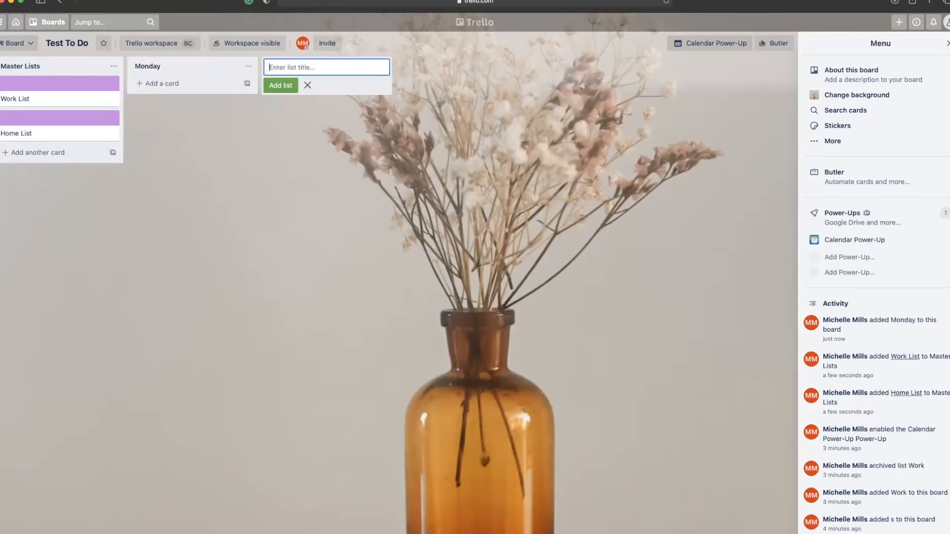
Add an 'AM' card to Monday and give it a purple cover.
left_click(158, 83)
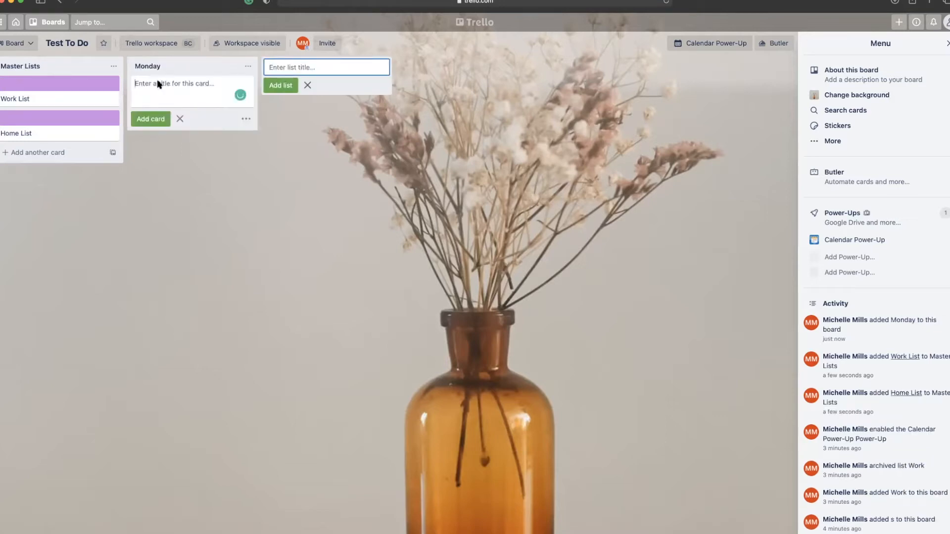
type("Am")
key("Return")
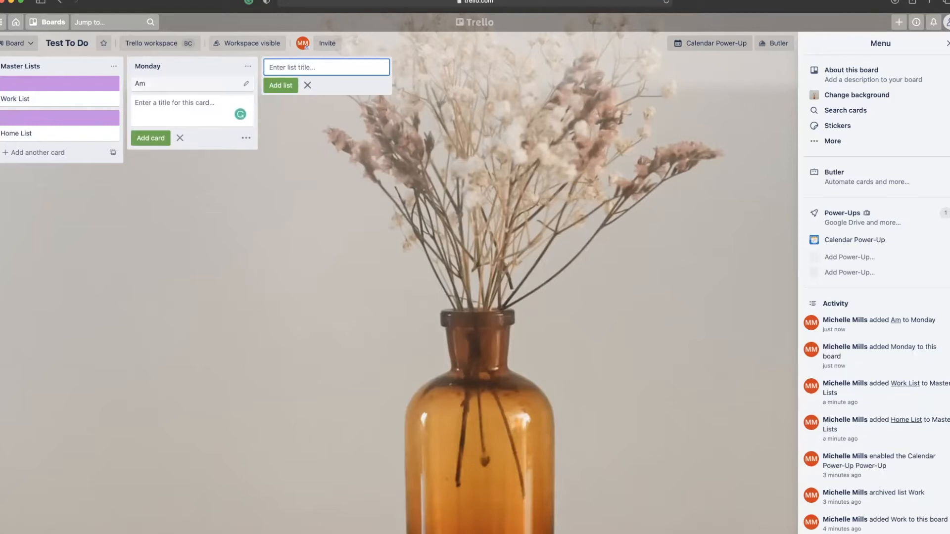
left_click(141, 84)
left_click(344, 48)
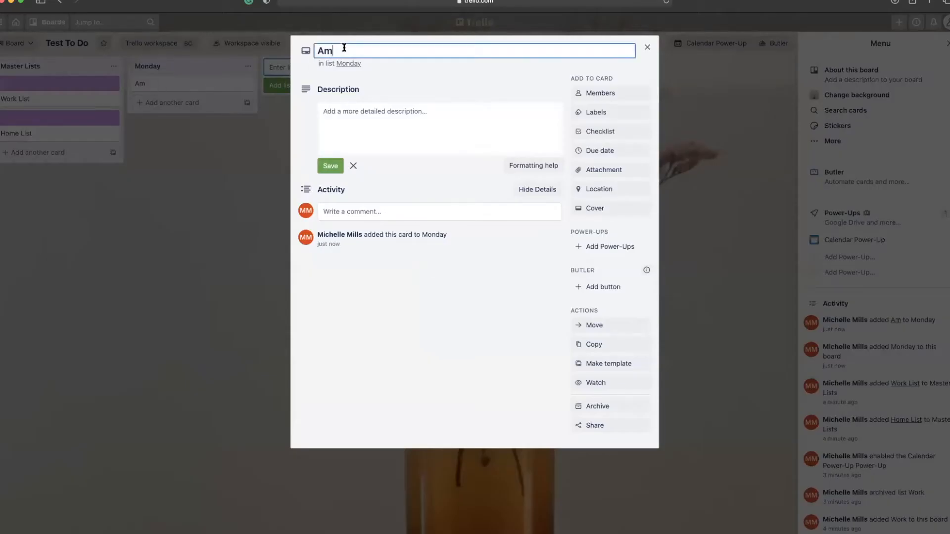
key("BackSpace")
type("M")
left_click(591, 208)
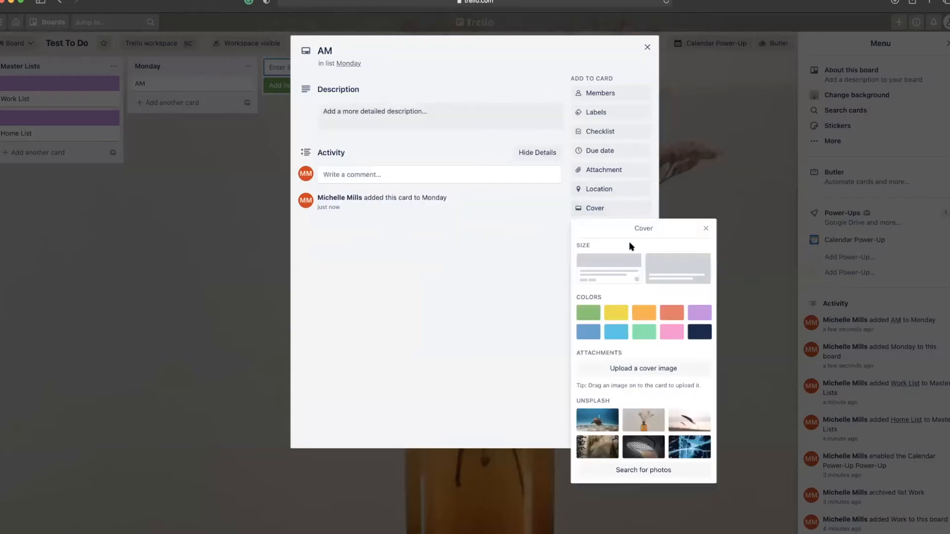
left_click(700, 313)
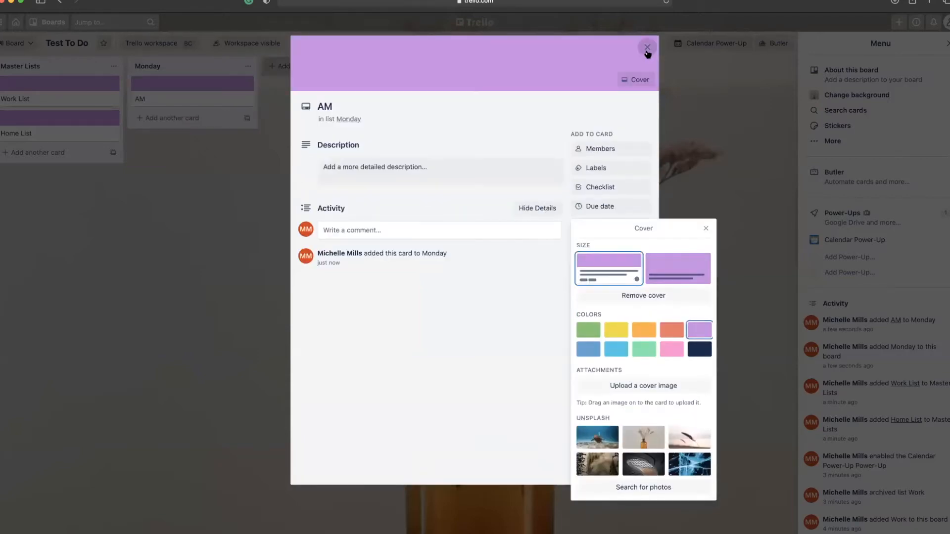
left_click(647, 47)
left_click(178, 118)
Add PM and EVENING cards to the Monday list.
type("PM")
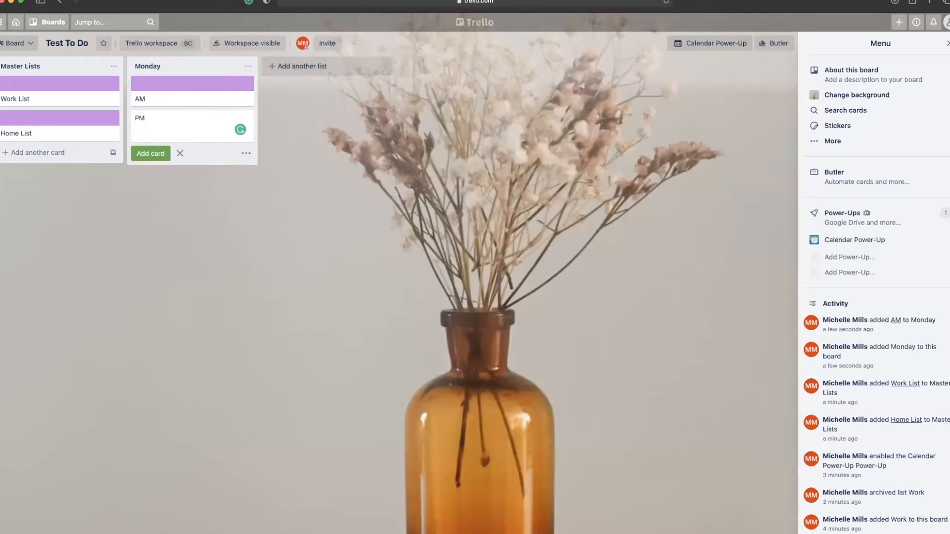
key("Return")
type("EVE")
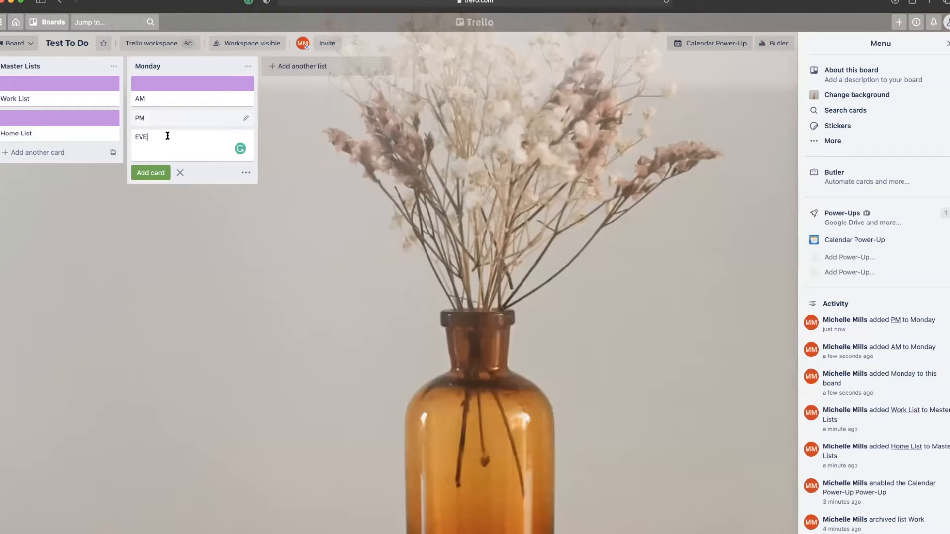
type("NING")
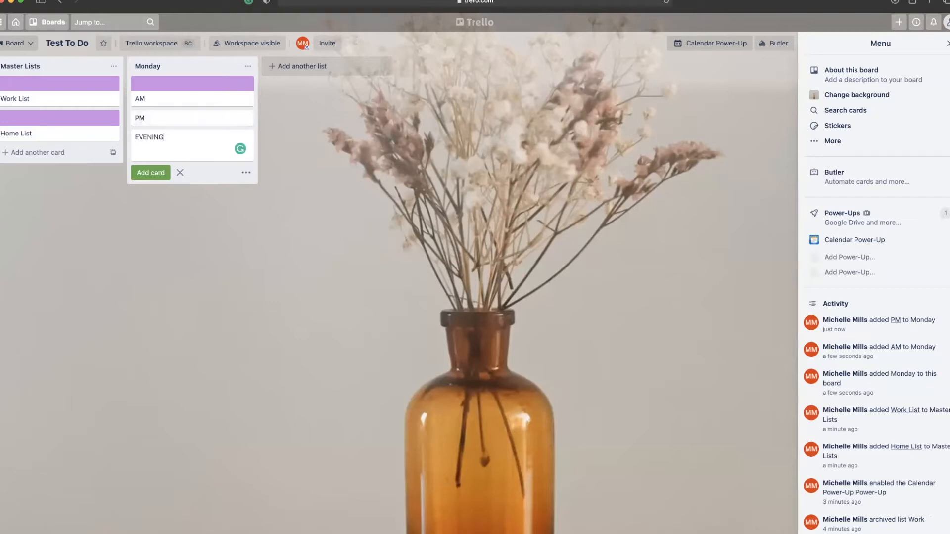
key("Return")
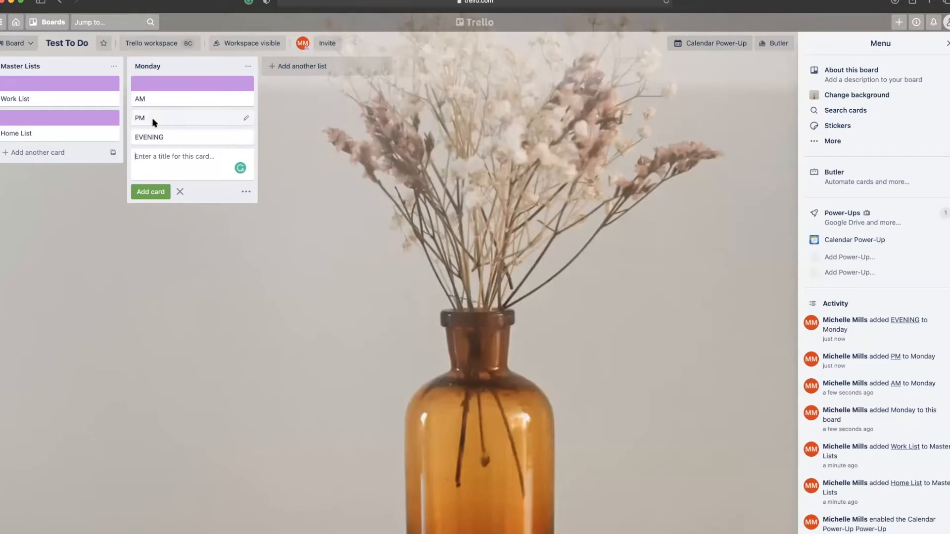
Give the PM card a purple cover and open the EVENING card's cover options.
left_click(154, 121)
left_click(622, 213)
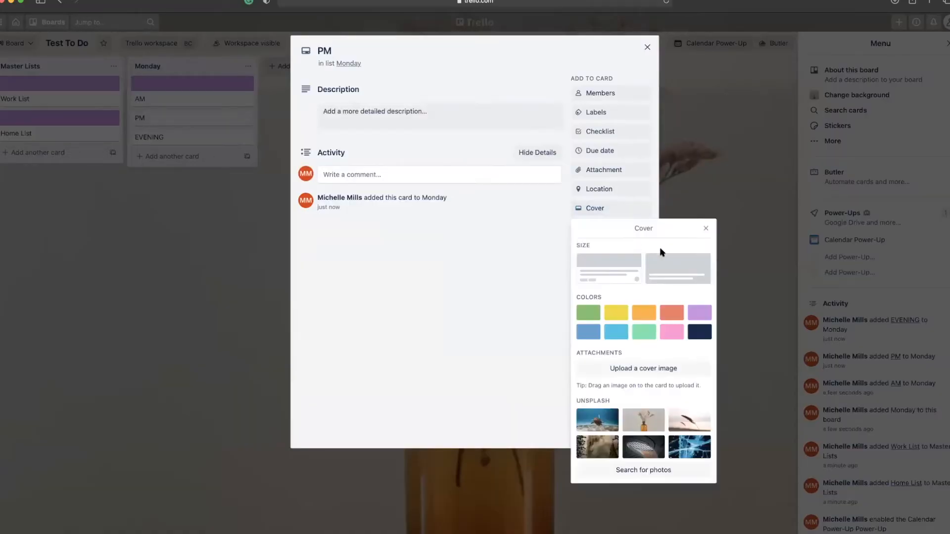
left_click(698, 311)
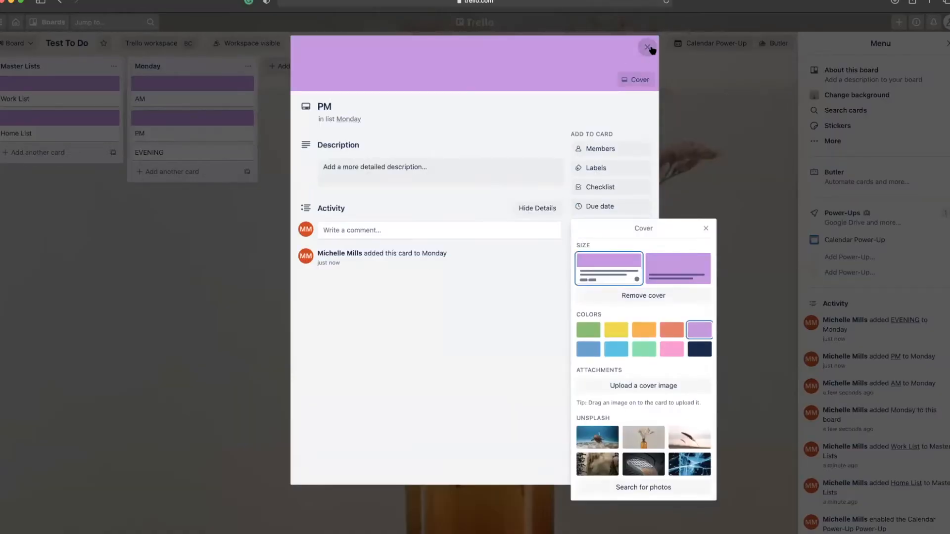
left_click(651, 49)
left_click(157, 151)
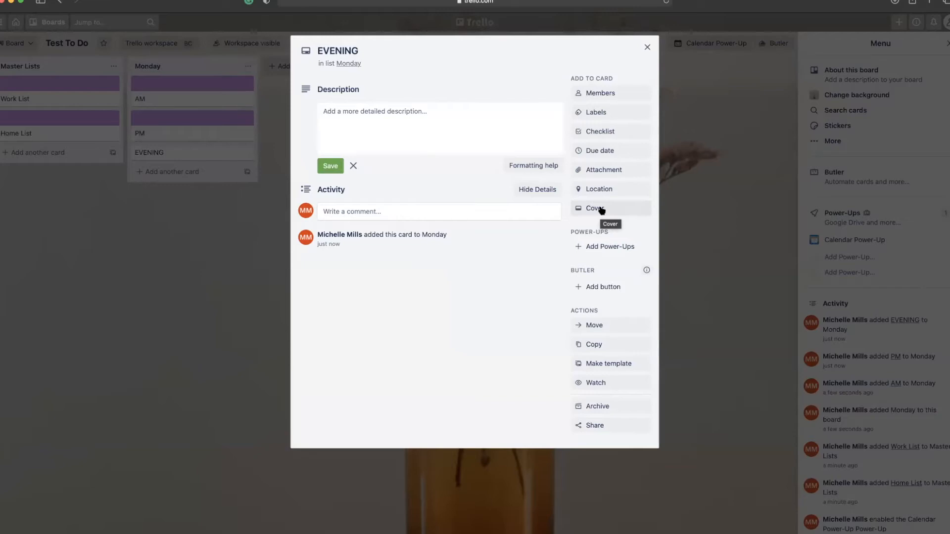
left_click(601, 211)
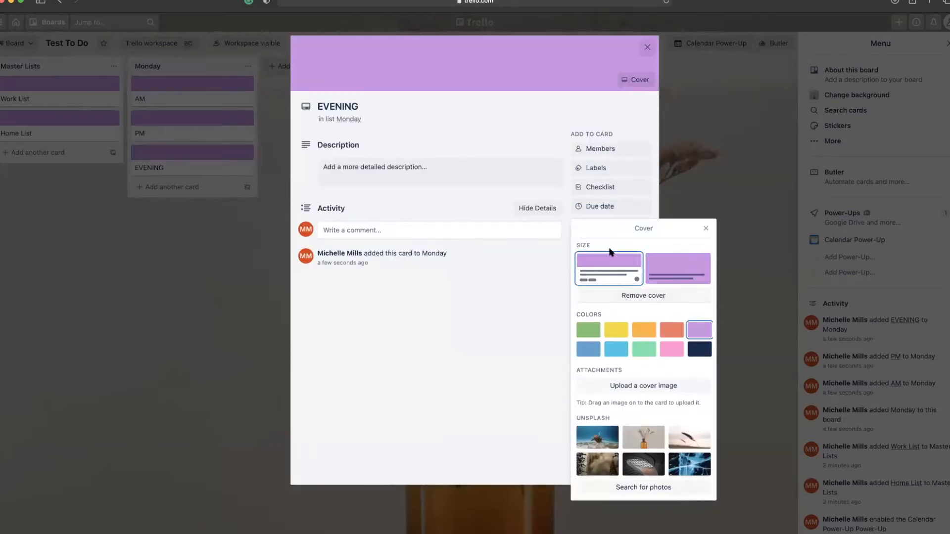
left_click(646, 48)
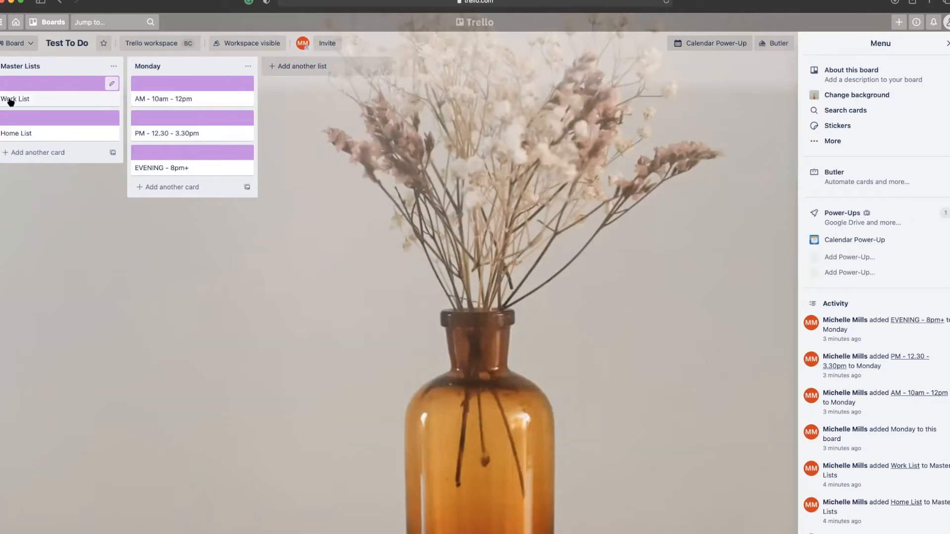
Move Phone Client A, EMail Clinet b, Answer email, COntact web developer, Follow up client c, Calendar workflows under Work List.
left_click(25, 156)
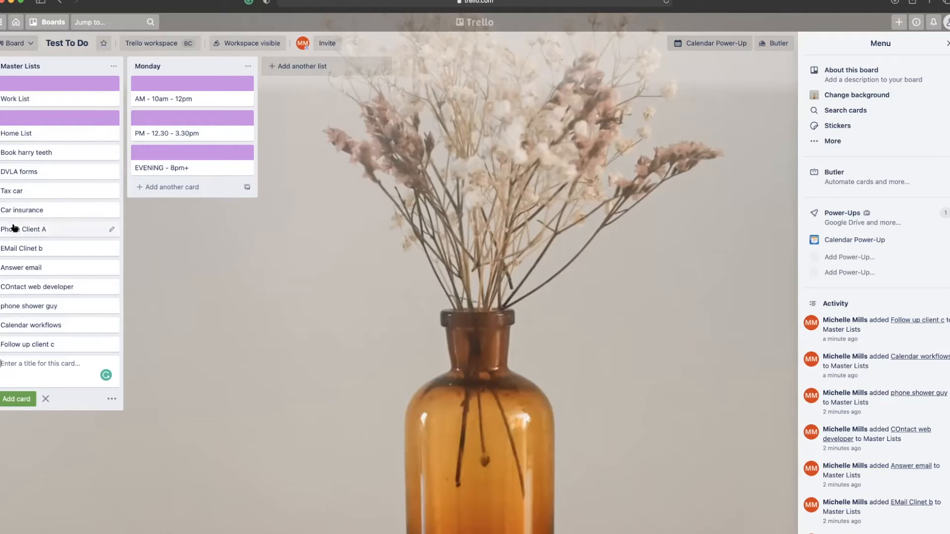
left_click_drag(12, 233, 15, 118)
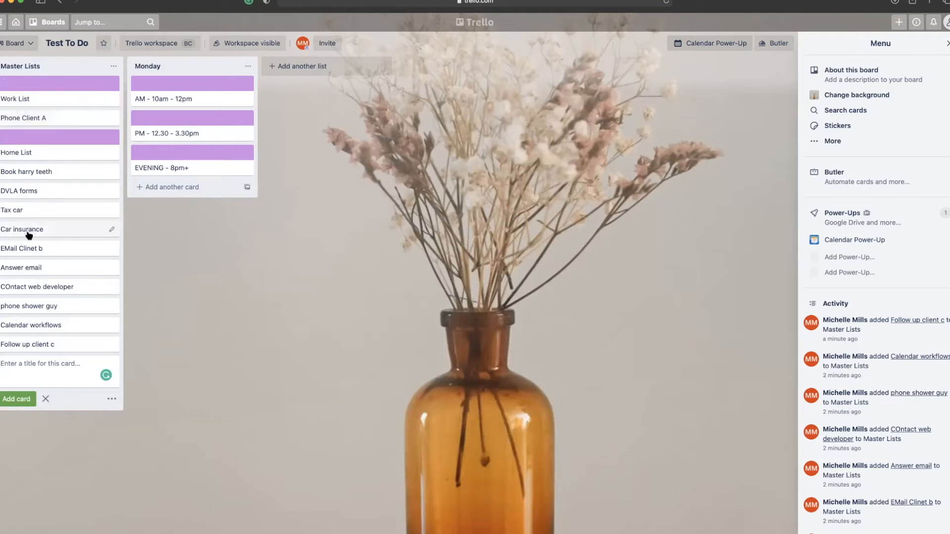
left_click_drag(27, 248, 29, 137)
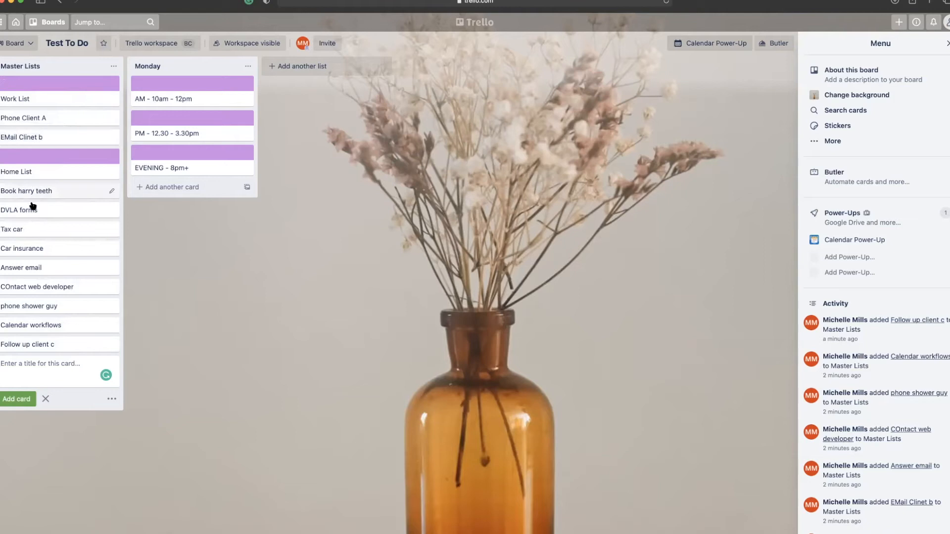
left_click_drag(34, 267, 28, 156)
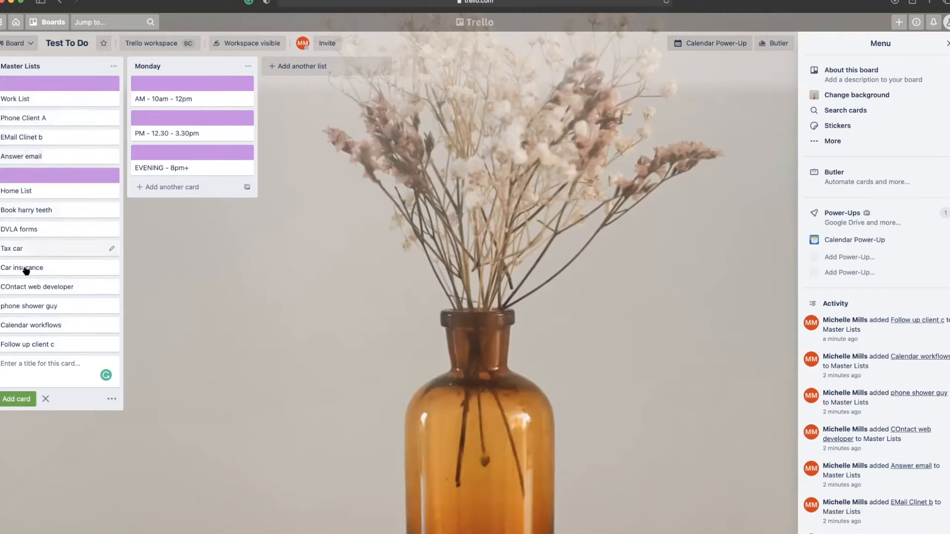
left_click_drag(40, 287, 38, 171)
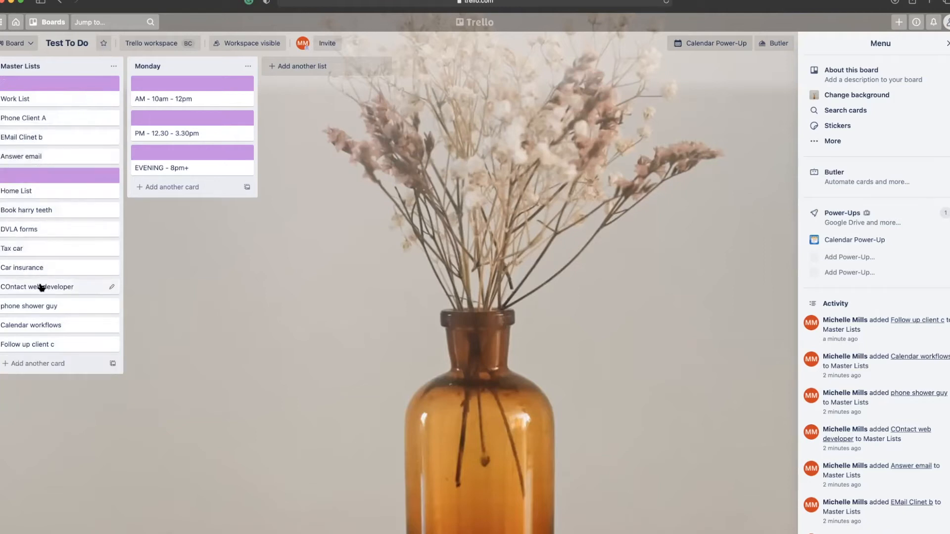
left_click_drag(42, 289, 35, 177)
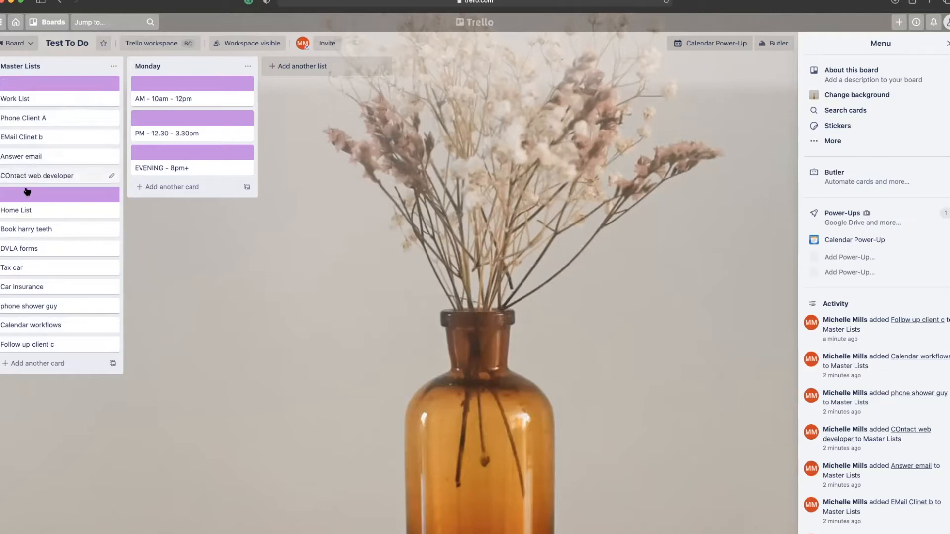
left_click_drag(51, 345, 45, 193)
left_click_drag(47, 346, 52, 216)
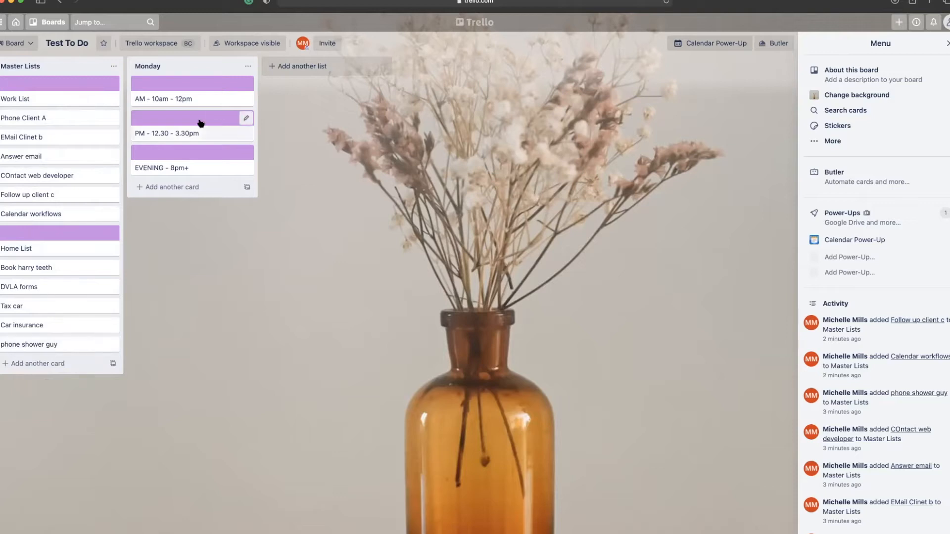
Copy the Monday list into a new list named Tuesday.
left_click(248, 66)
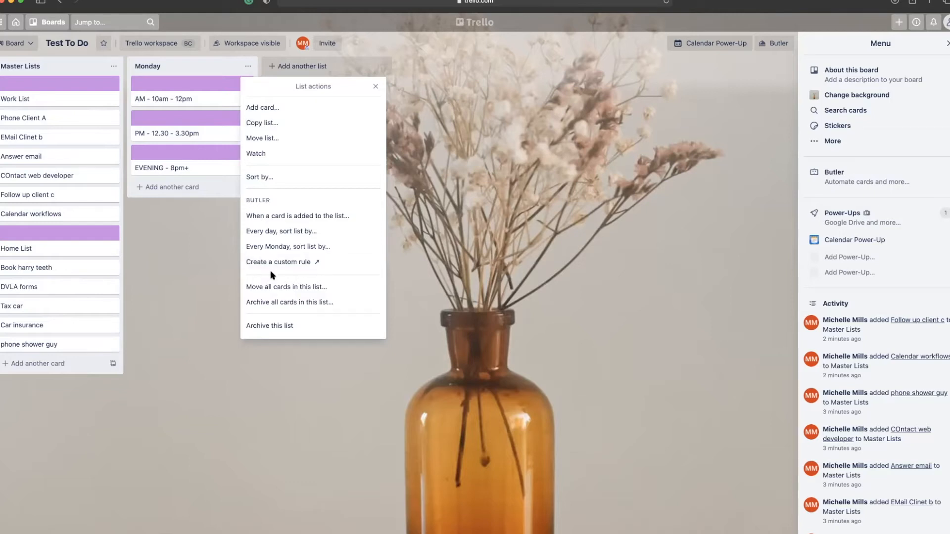
left_click(265, 123)
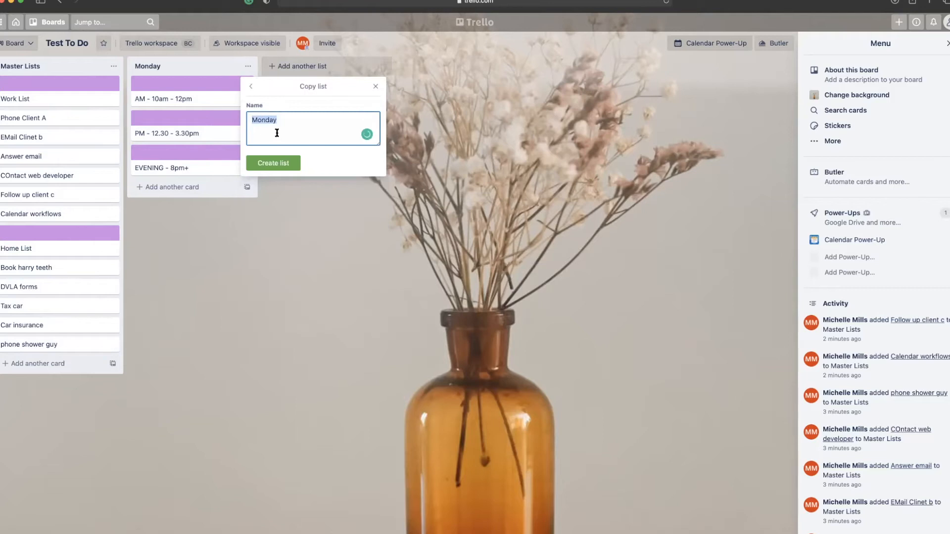
type("Tuesday")
key("Return")
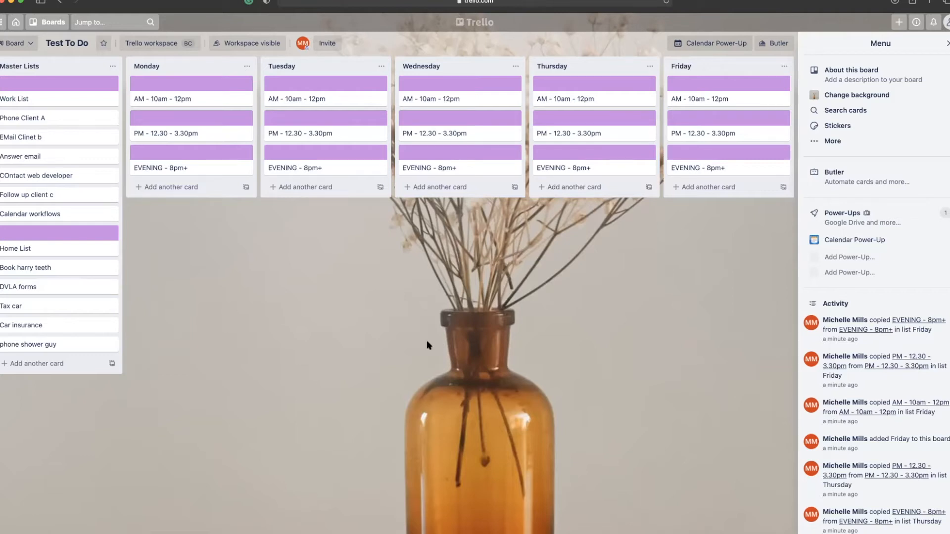
Add a 'Create weekly content' card to Master Lists below Calendar workflows.
left_click(43, 366)
type("C")
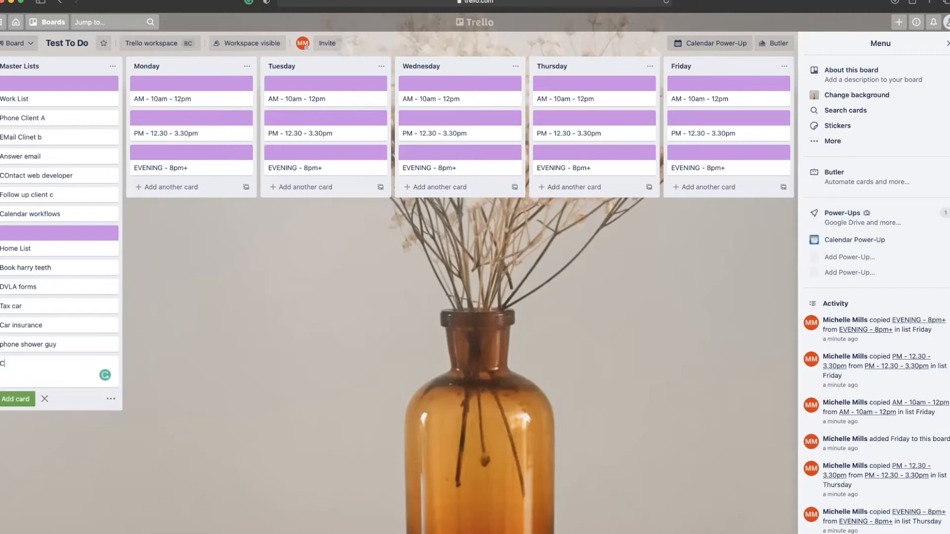
type("reate weekly conten")
type("t")
key("Return")
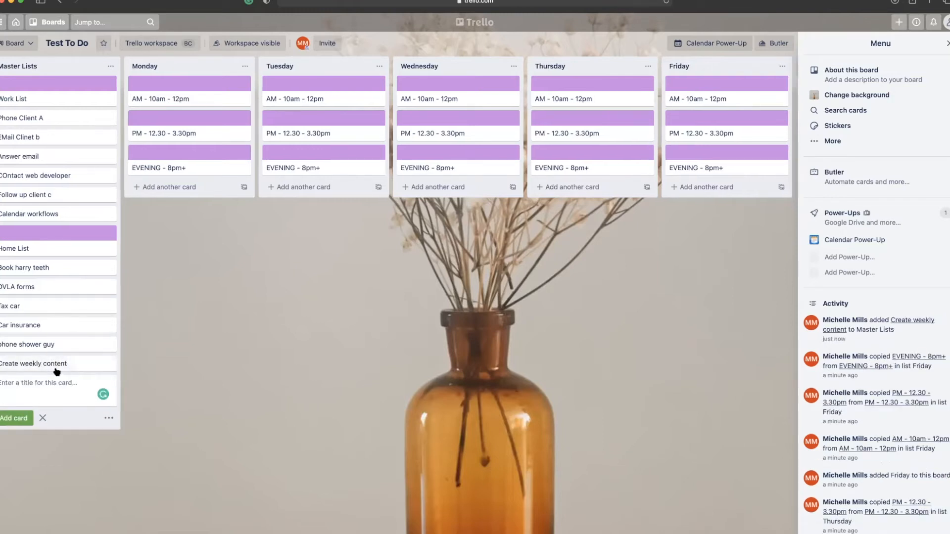
left_click_drag(56, 360, 60, 234)
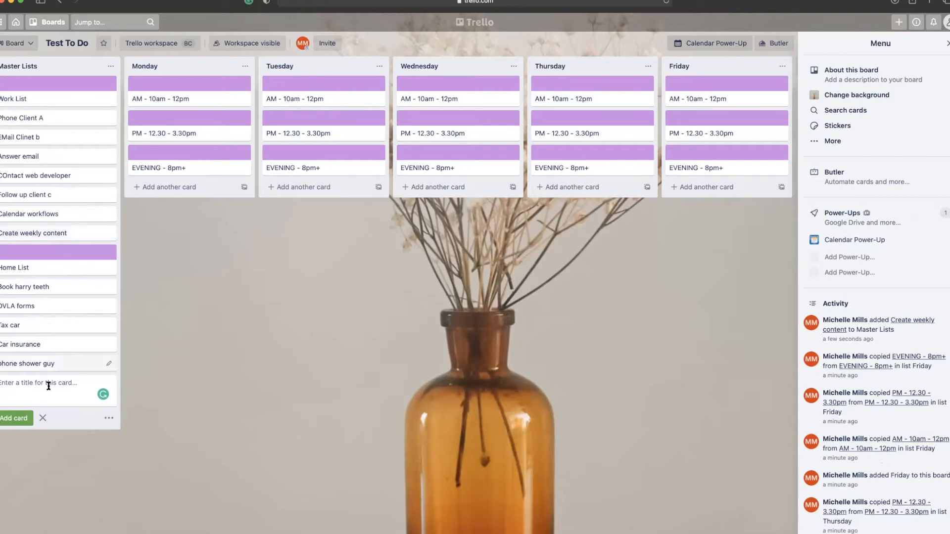
Add a 'Prep for Client d' card and move it to the top of Tuesday.
type("P")
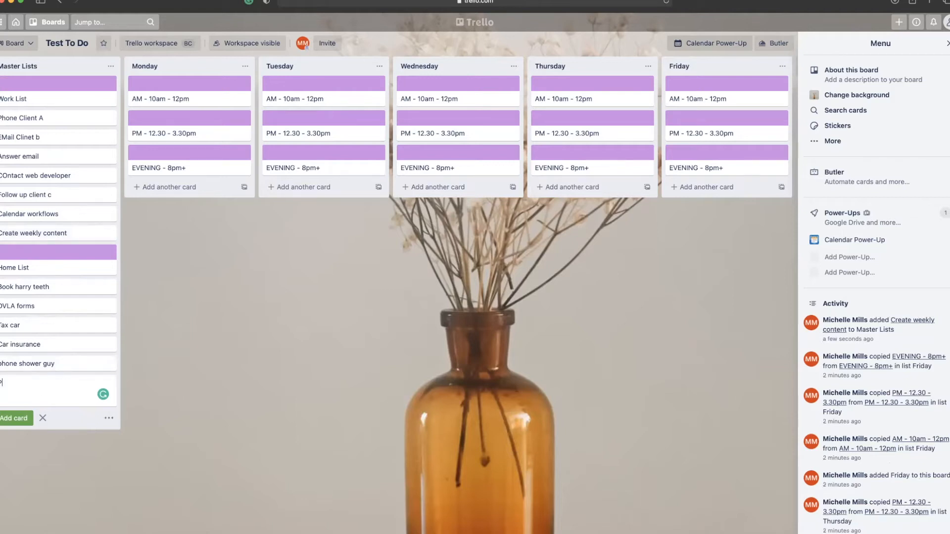
type("rep for Client d")
key("Return")
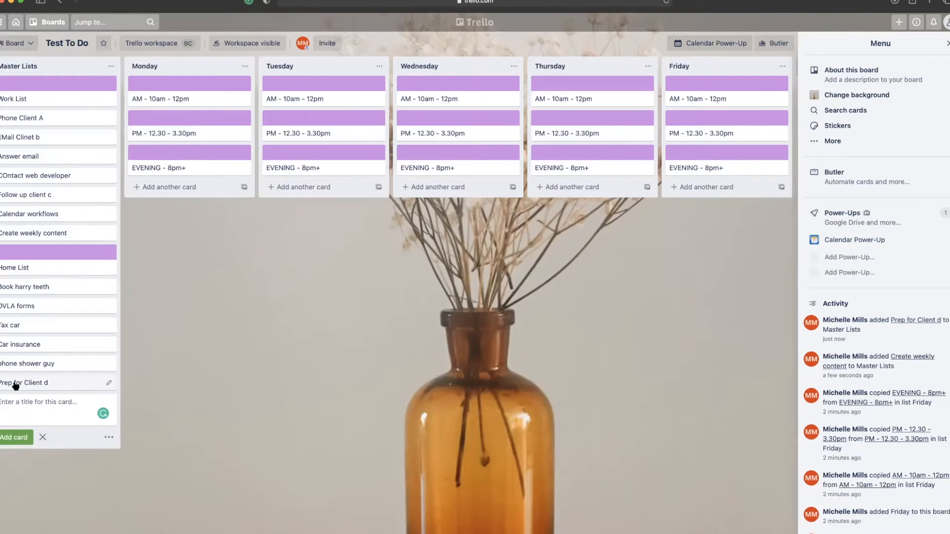
left_click_drag(15, 386, 285, 88)
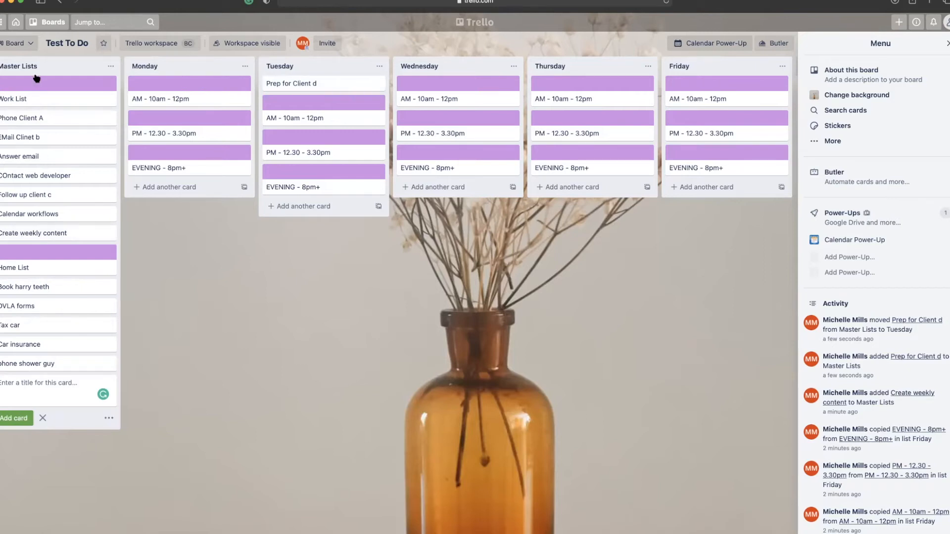
Reorder Master Lists by moving Work List, Phone Client A and EMail Clinet b lower down.
left_click_drag(36, 84, 37, 215)
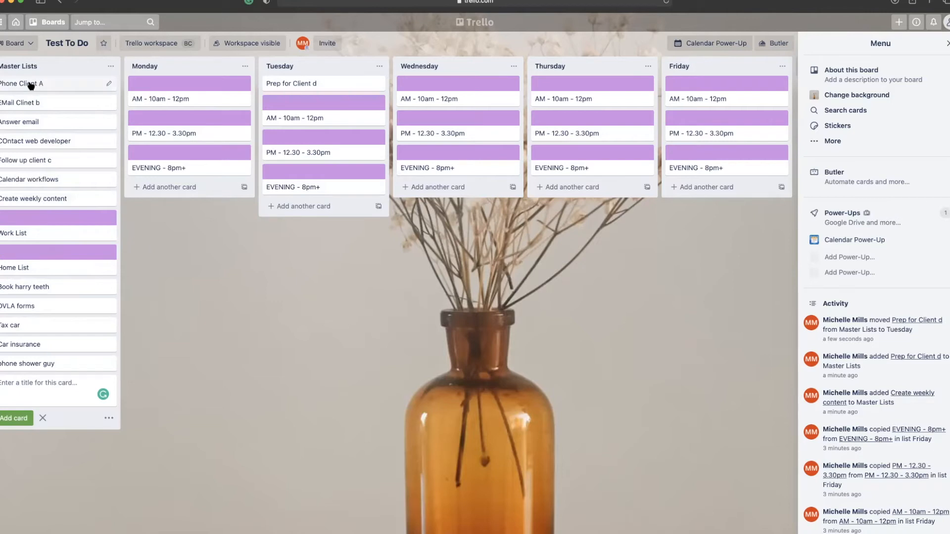
left_click_drag(32, 123, 29, 233)
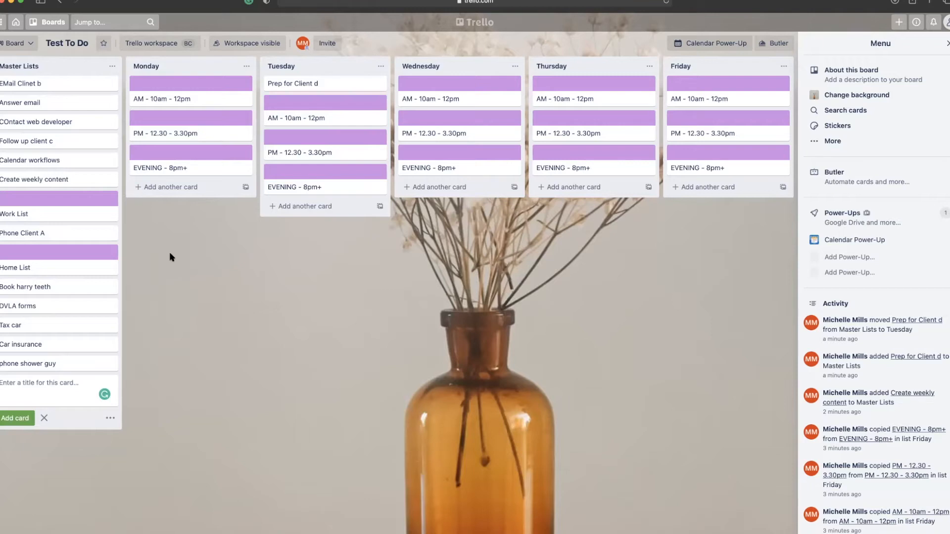
scroll(144, 221, "right", 3)
scroll(144, 221, "left", 3)
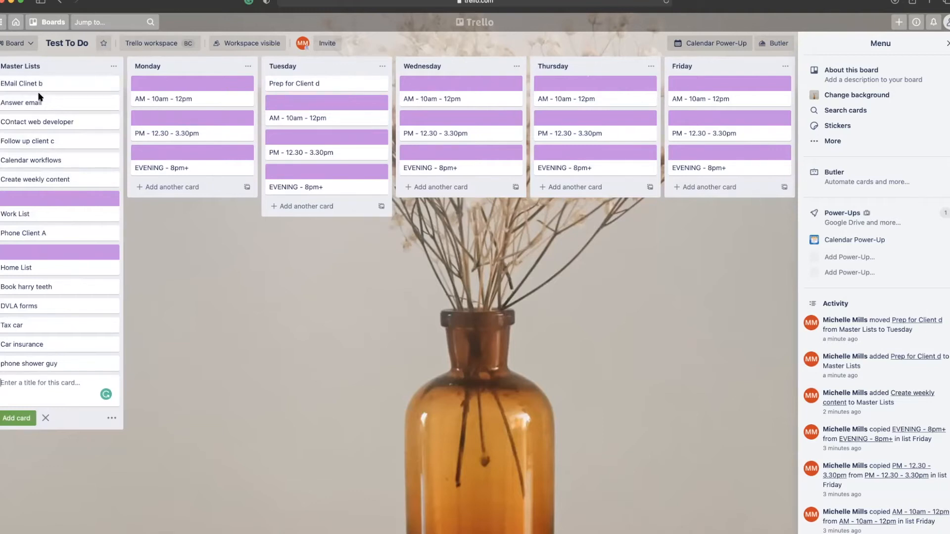
left_click_drag(30, 83, 31, 236)
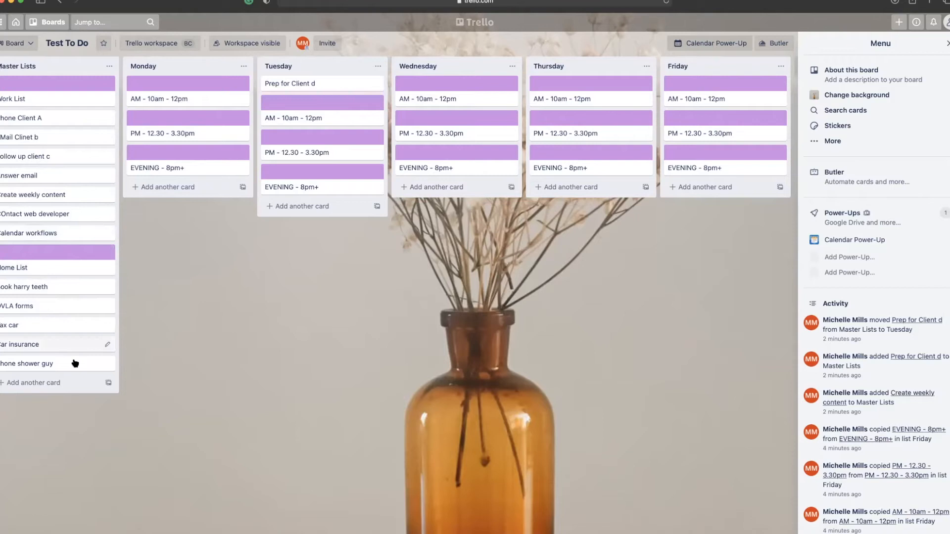
Add a 'Make payment from client e' card to Master Lists and drag it directly under Work List.
left_click(42, 382)
type("Make payment ")
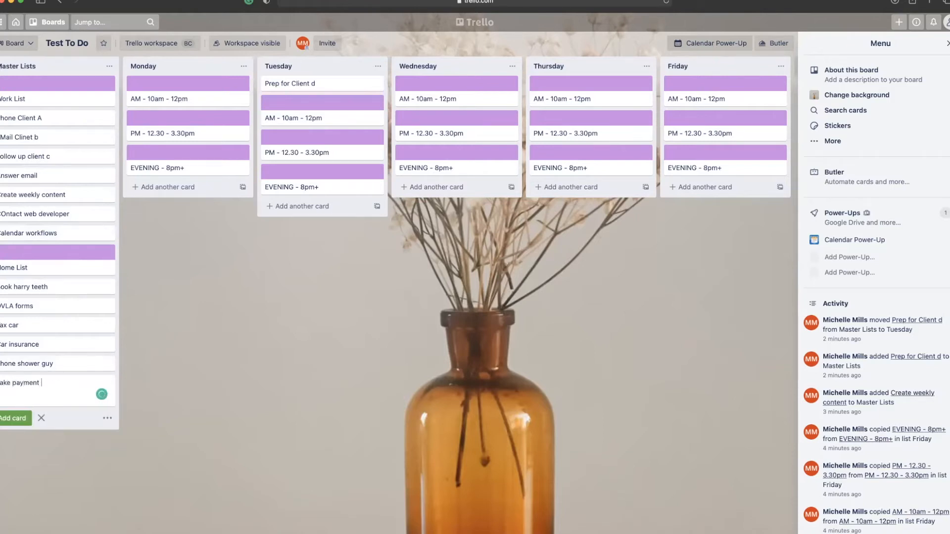
type("from client e")
key("Return")
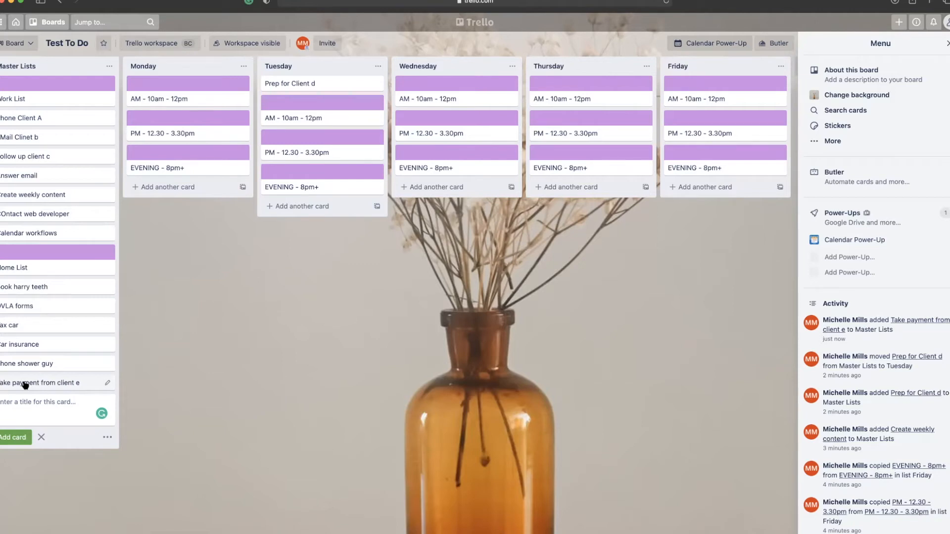
left_click_drag(24, 385, 31, 124)
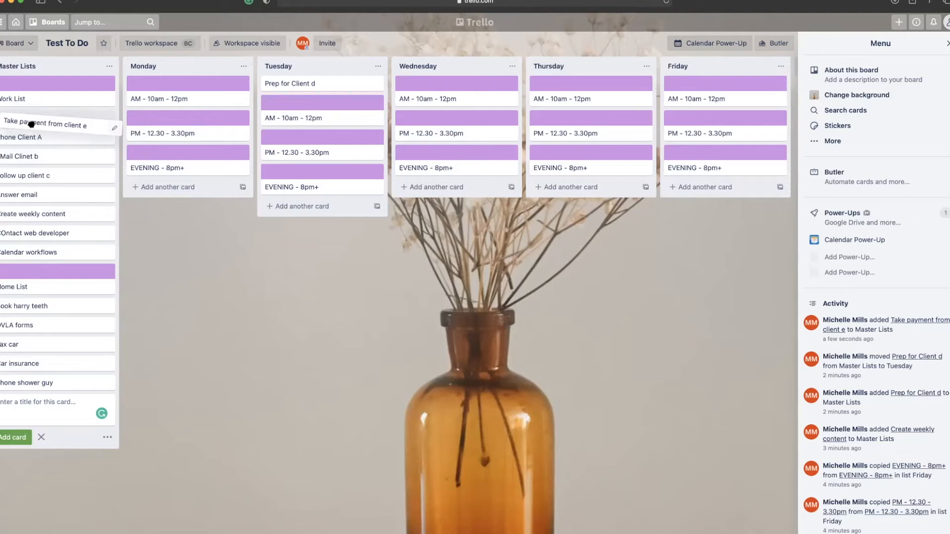
left_click_drag(31, 125, 31, 124)
left_click_drag(31, 124, 37, 124)
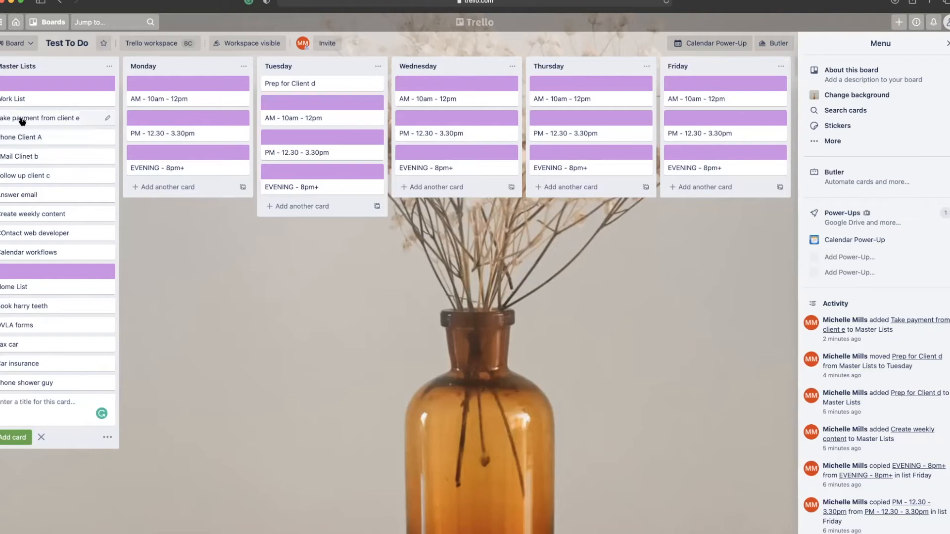
Move Take payment from client e and Phone Client A into Tuesday under Prep for Client d.
left_click_drag(11, 119, 267, 102)
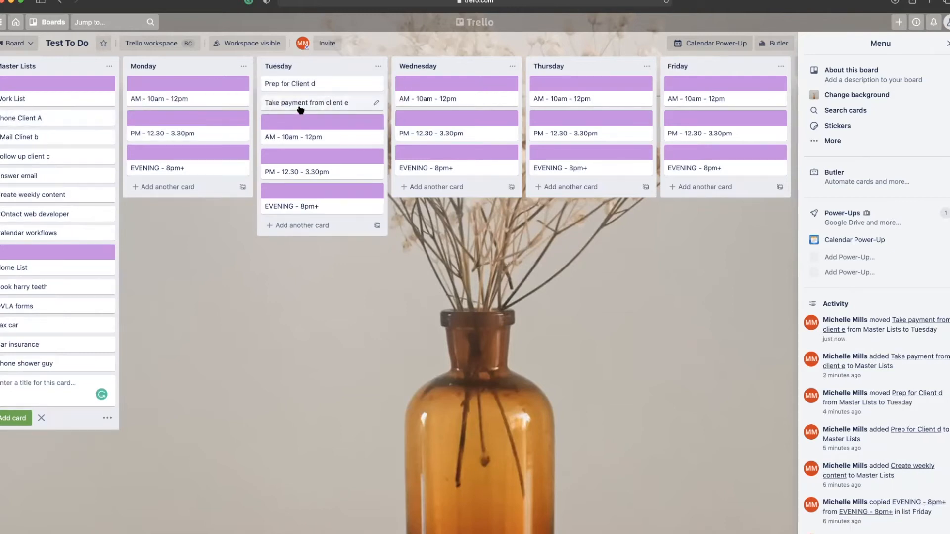
left_click_drag(13, 120, 285, 128)
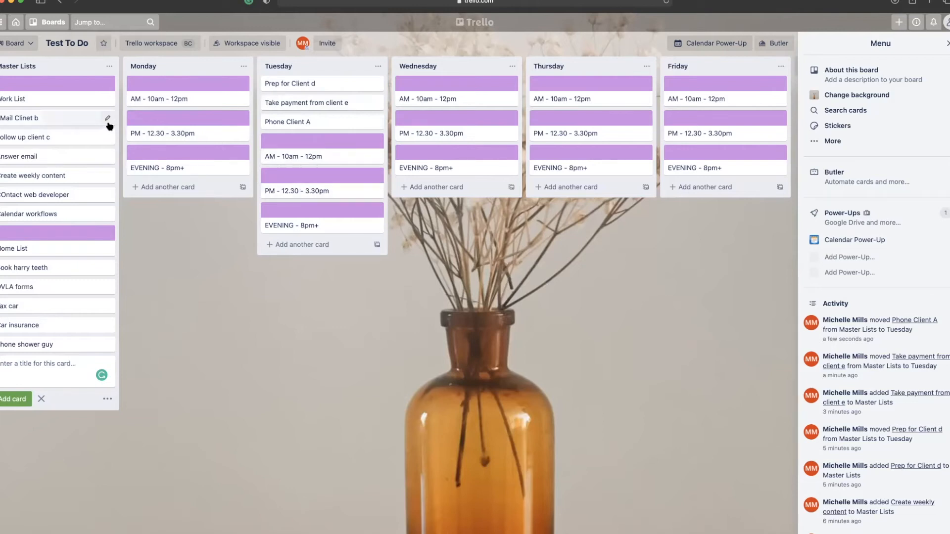
scroll(113, 146, "right", 1)
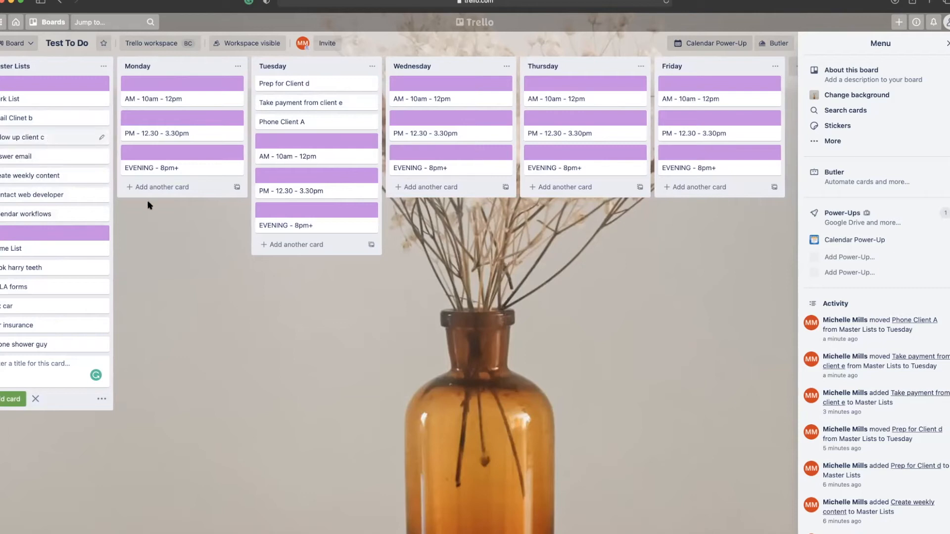
left_click(150, 187)
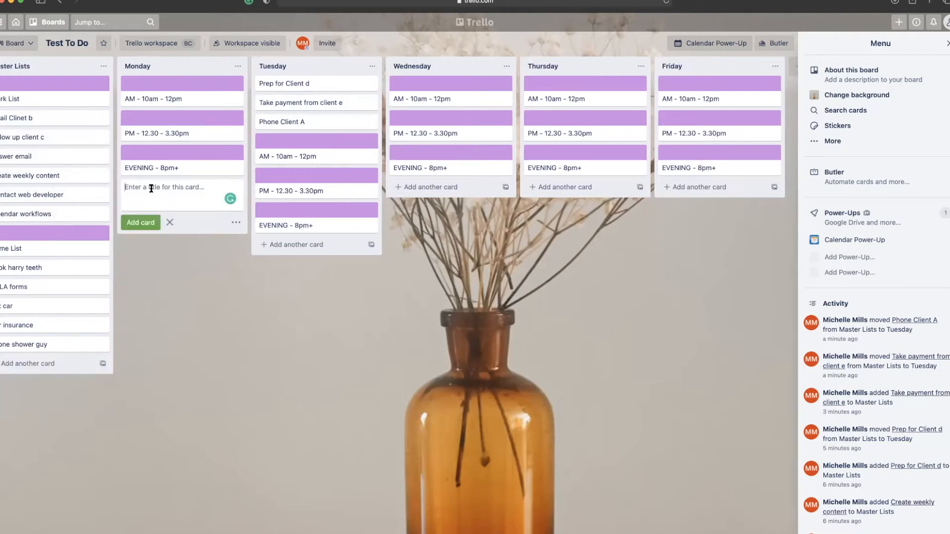
Add a 'Create website content' card at the bottom of the Monday list.
type("Create website content")
key("Return")
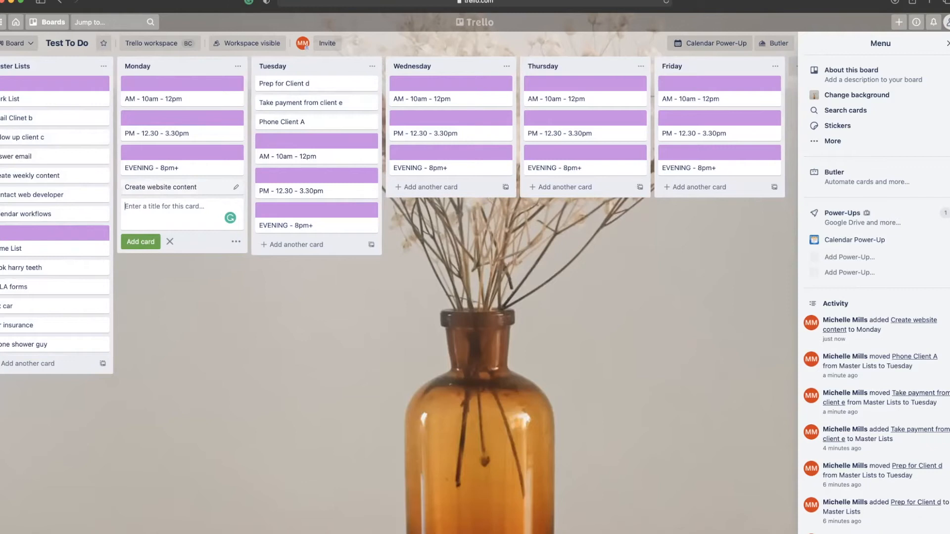
scroll(151, 193, "right", 1)
scroll(144, 221, "left", 1)
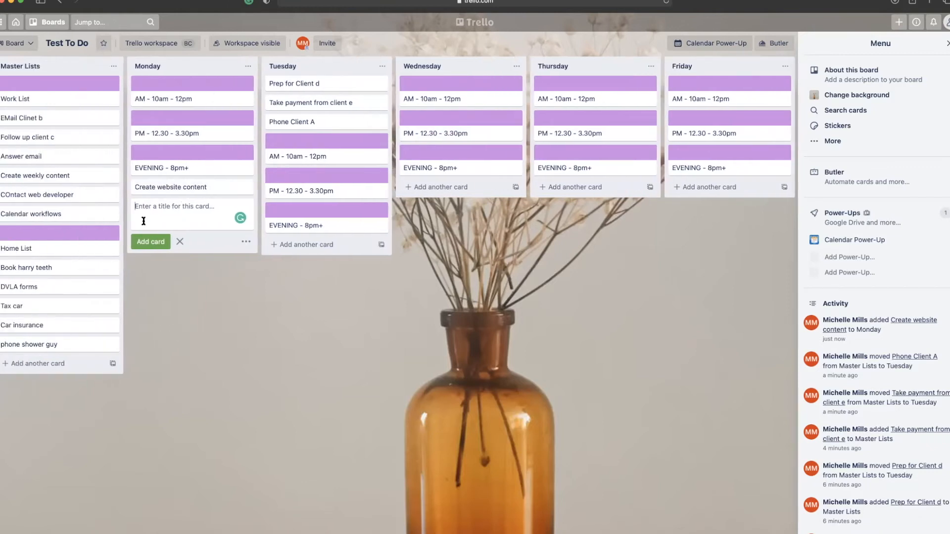
Paste a progress note about the remaining website pages into Create website content's description.
left_click(157, 190)
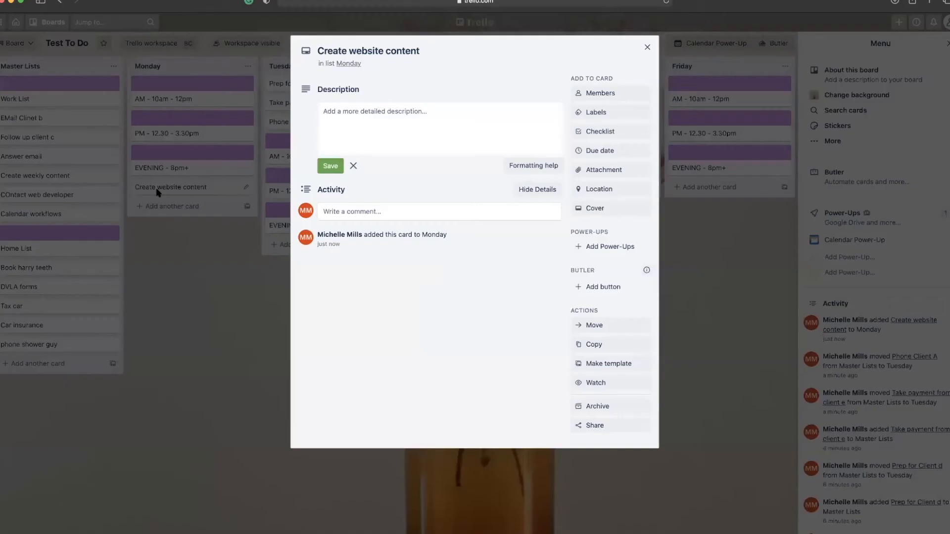
left_click(509, 124)
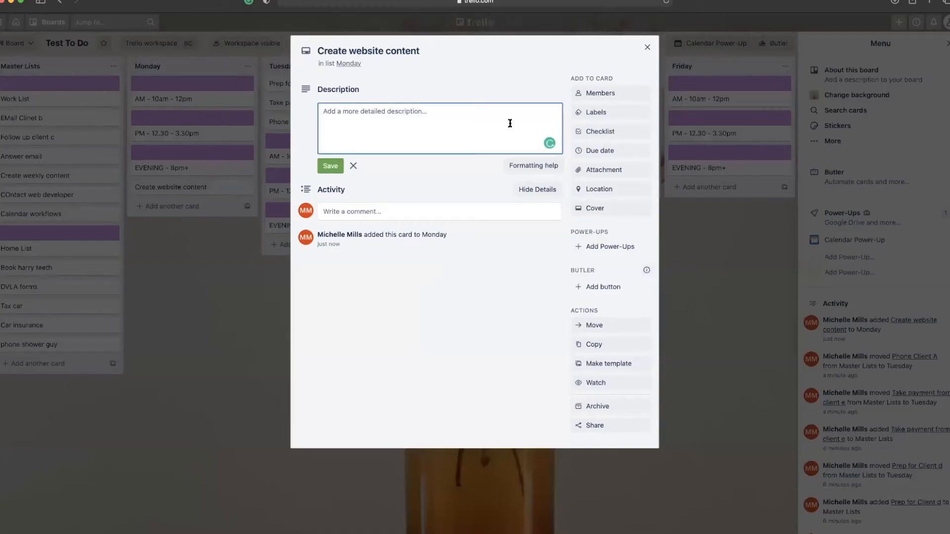
type("Finished up to About ME page. Need to finish contact me and info page.")
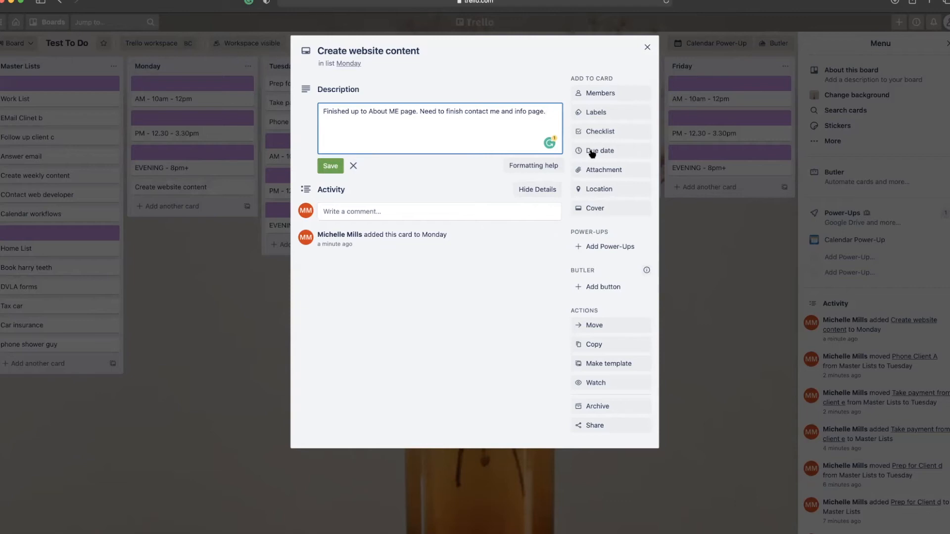
Set the card's due date to 28 April 2021.
left_click(610, 152)
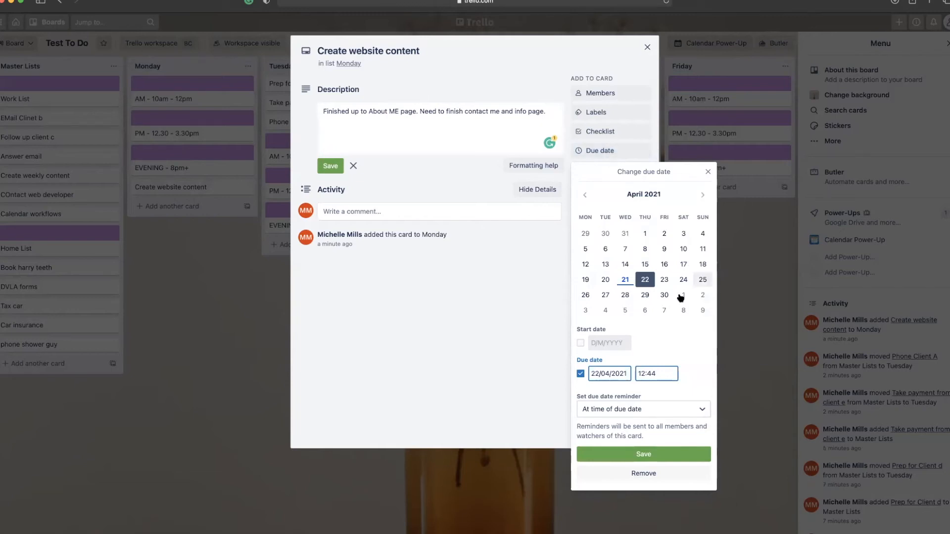
left_click(625, 295)
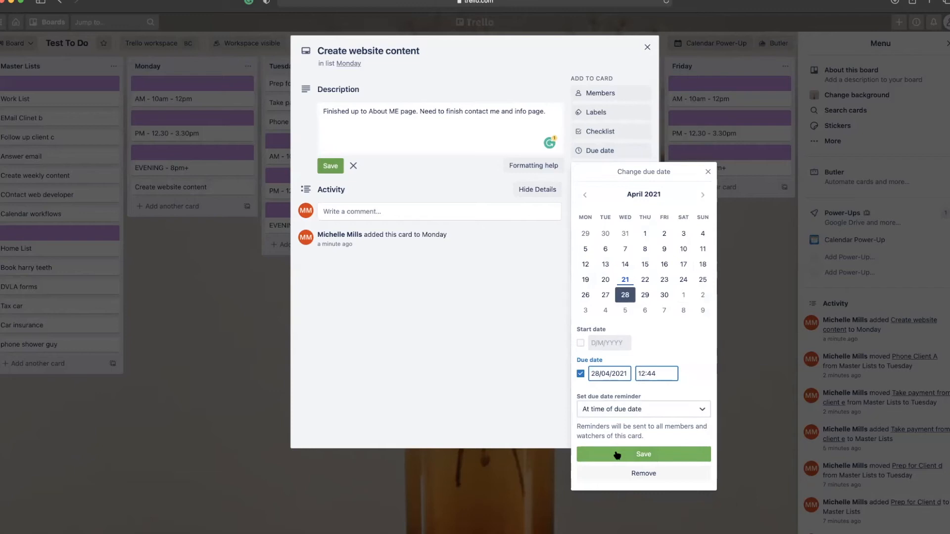
left_click(641, 454)
Move Create website content back into Master Lists below Calendar workflows, then open the Take payment card.
left_click(647, 47)
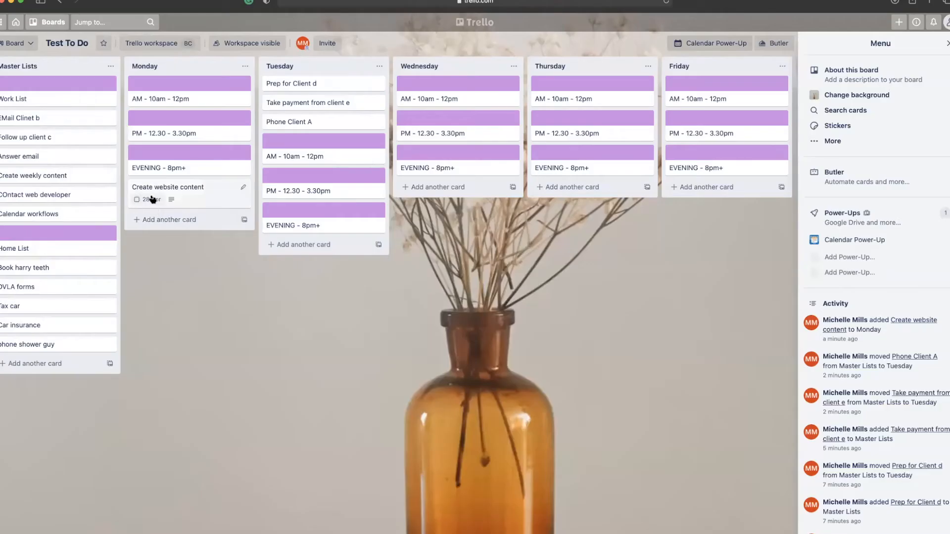
scroll(154, 207, "left", 1)
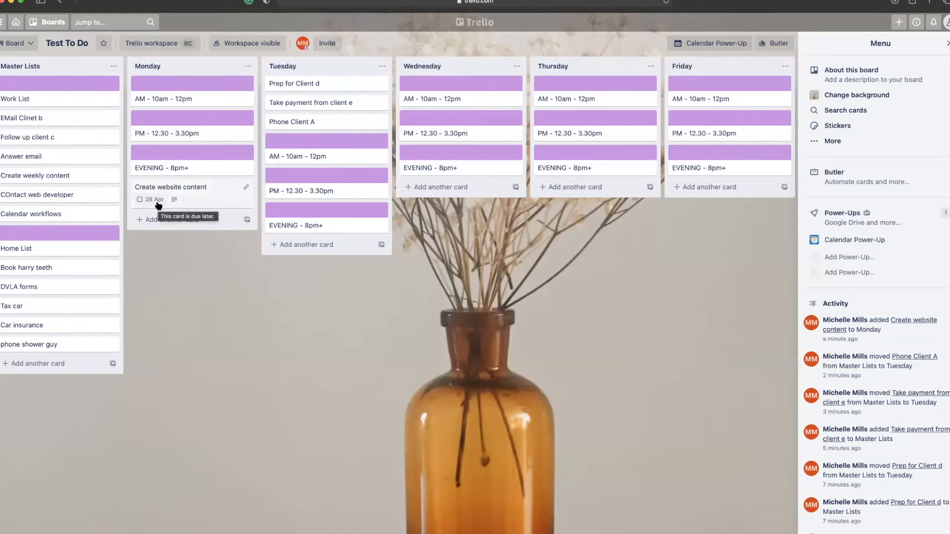
scroll(161, 204, "right", 1)
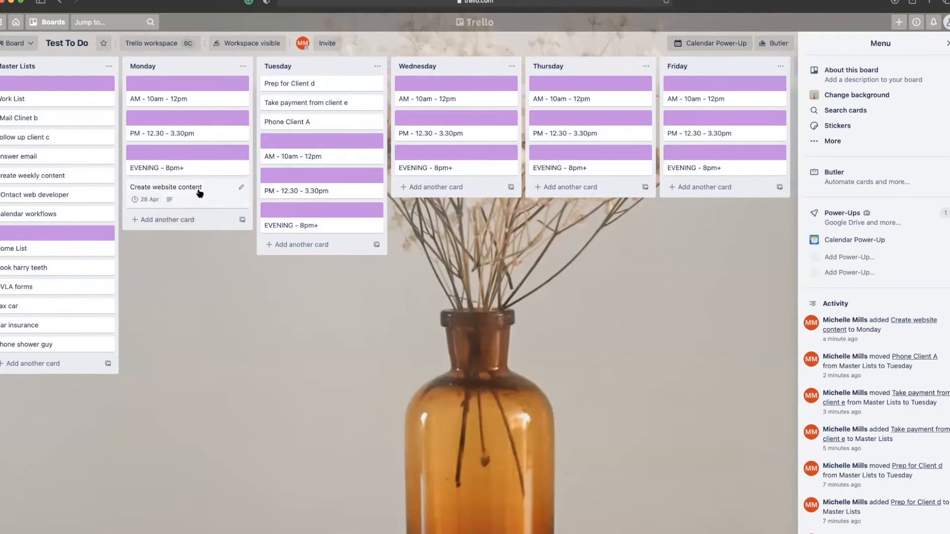
left_click_drag(200, 193, 66, 245)
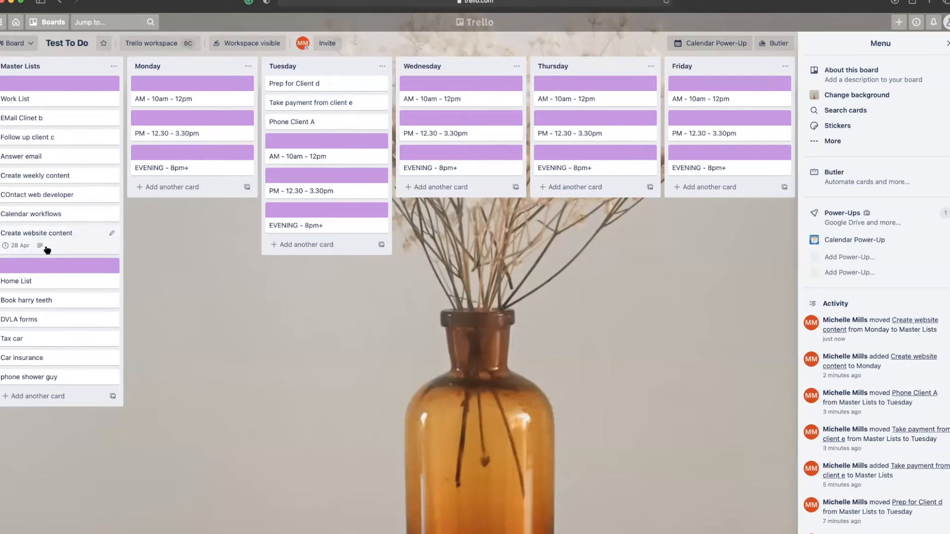
mouse_move(46, 249)
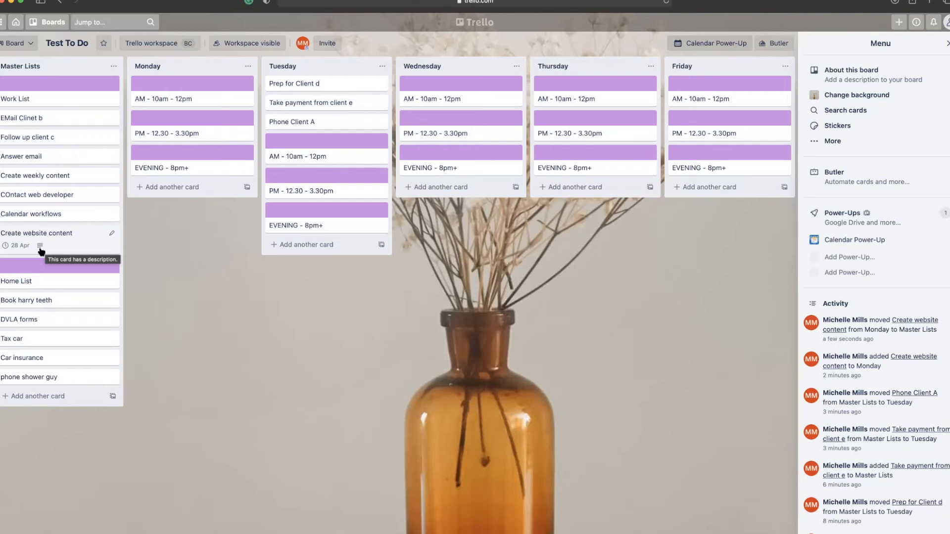
left_click(346, 103)
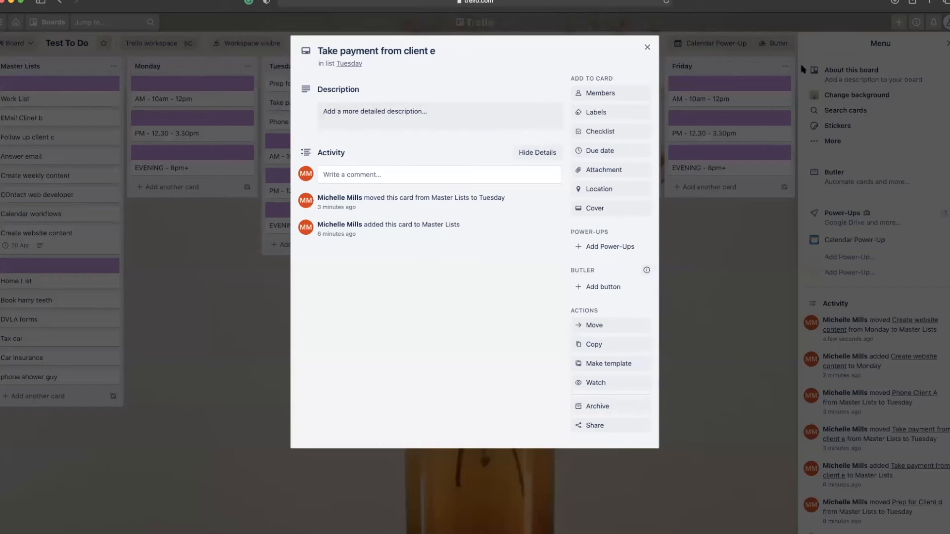
Place Take payment from client e in Tuesday's AM slot and retitle it 'Take payment from client e - 30mins'.
left_click(647, 46)
left_click_drag(295, 104, 293, 158)
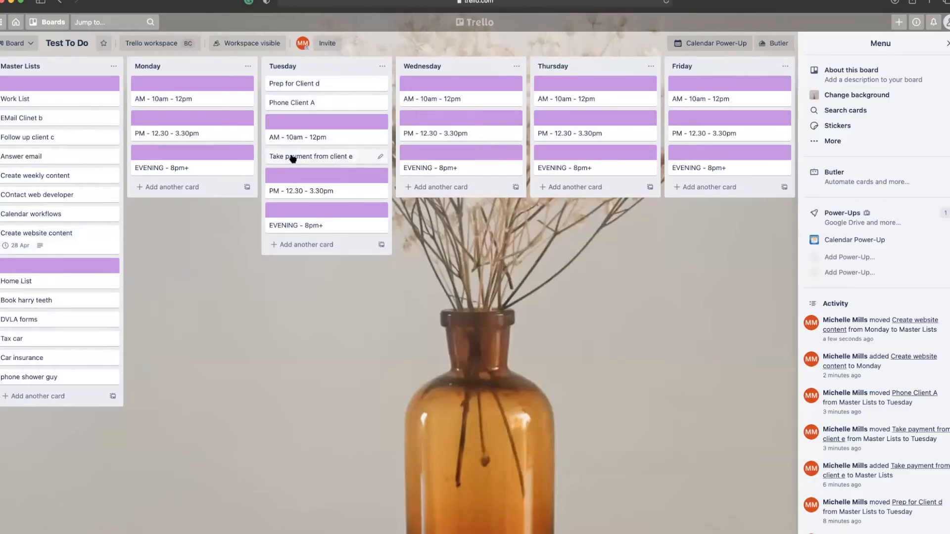
left_click(321, 156)
left_click(449, 50)
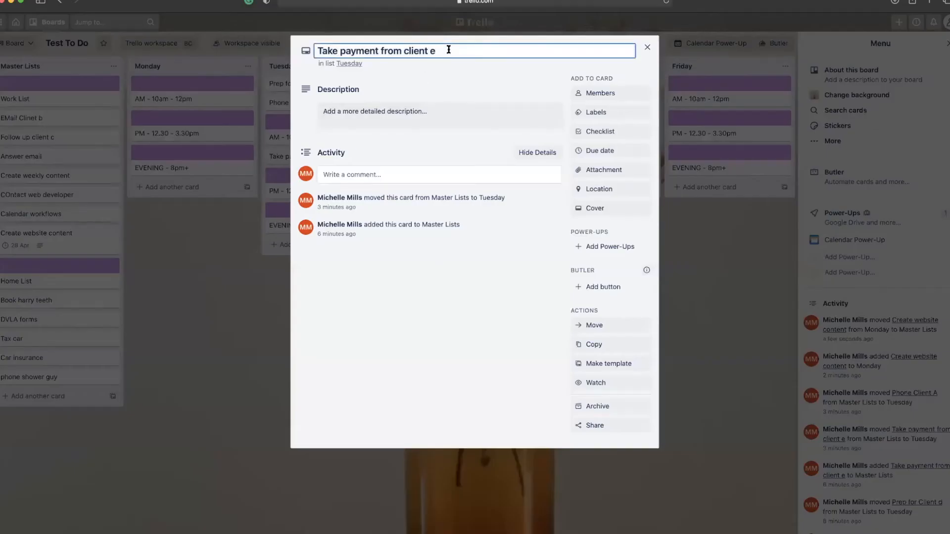
type("-")
type("30mins")
left_click(647, 47)
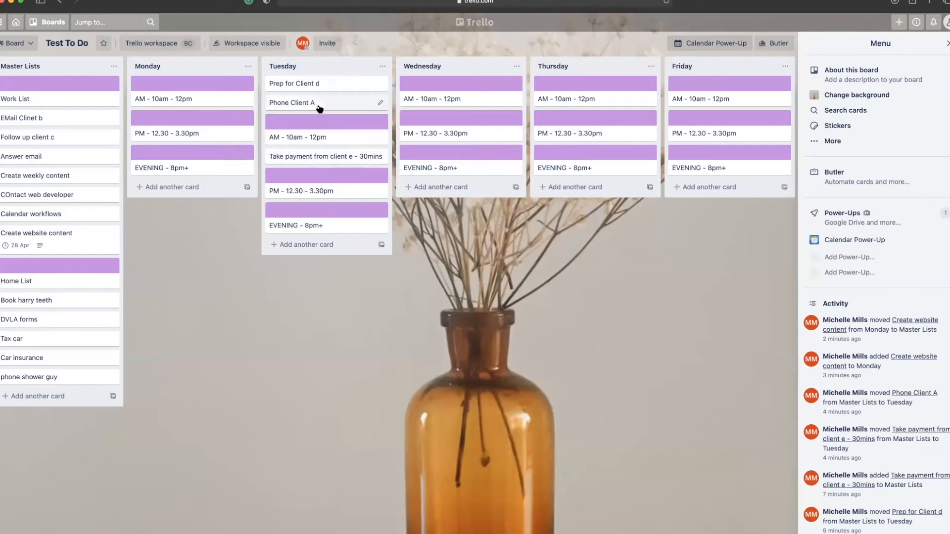
Move Phone Client A below the payment task and retitle it 'Phone Client A - 15mins'.
left_click_drag(320, 103, 320, 162)
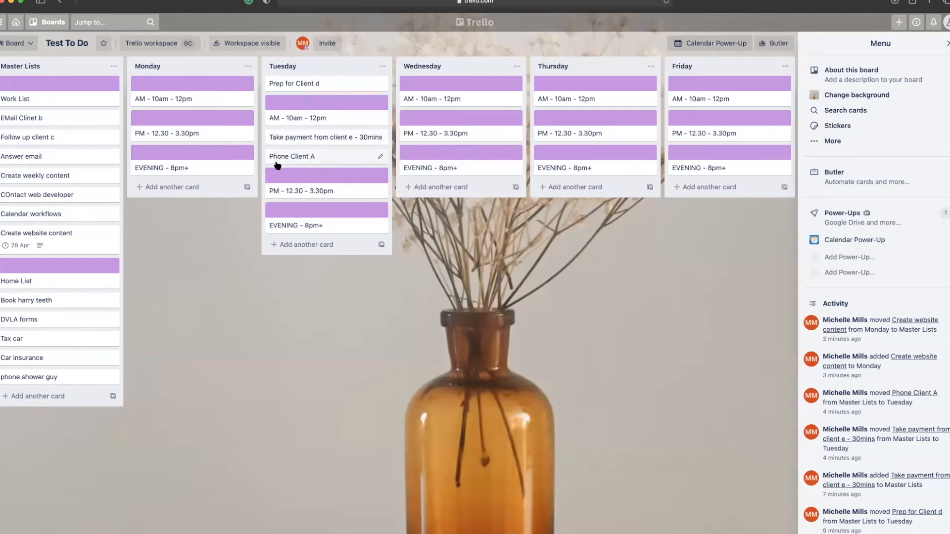
left_click(329, 157)
left_click(402, 51)
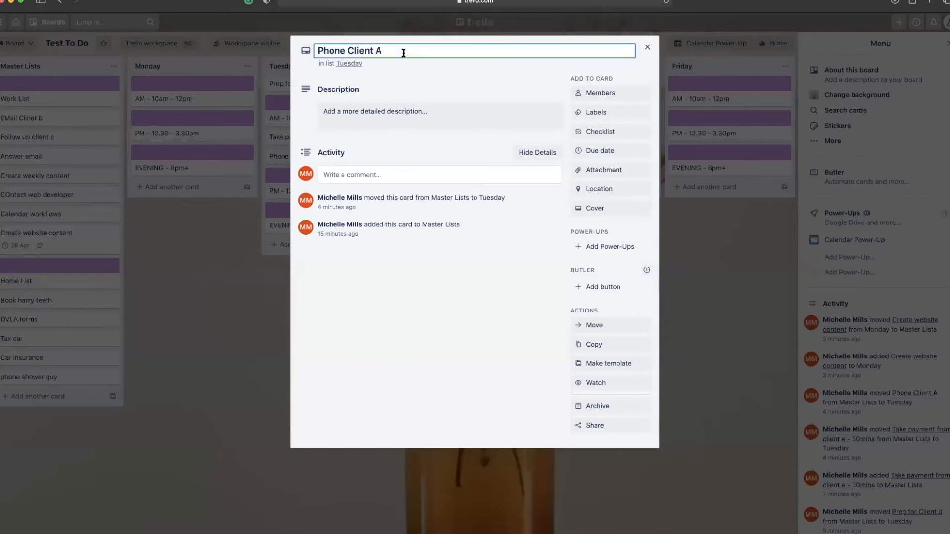
type("-")
type("15mins")
left_click(227, 168)
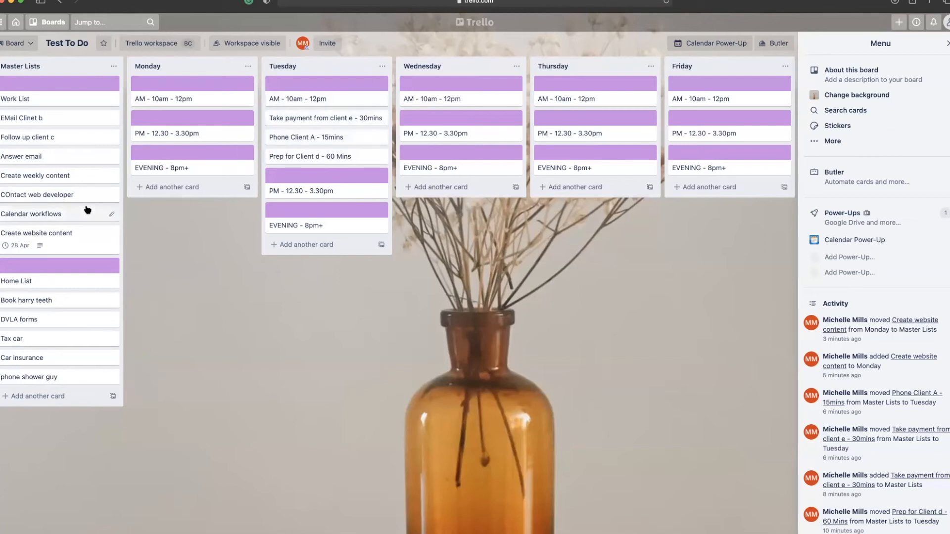
Move Answer email, EMail Clinet b and Follow up client c into Tuesday, with Follow up above Answer email.
left_click_drag(15, 157, 292, 92)
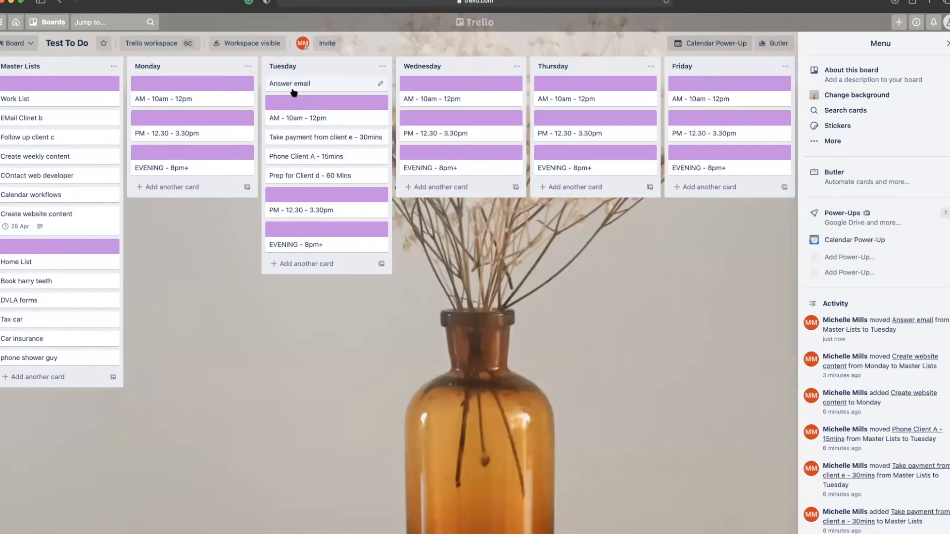
left_click_drag(20, 118, 287, 102)
left_click_drag(10, 119, 285, 124)
left_click(290, 83)
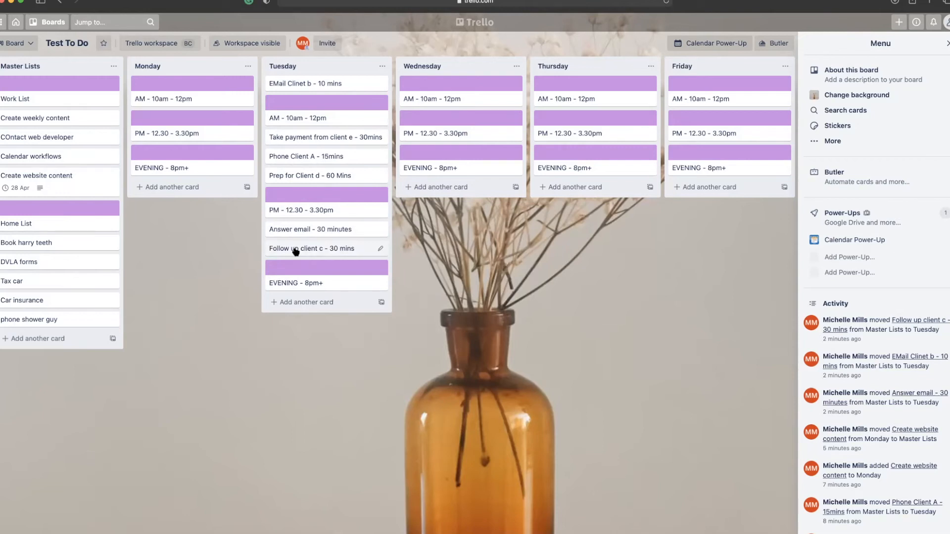
left_click_drag(296, 252, 296, 233)
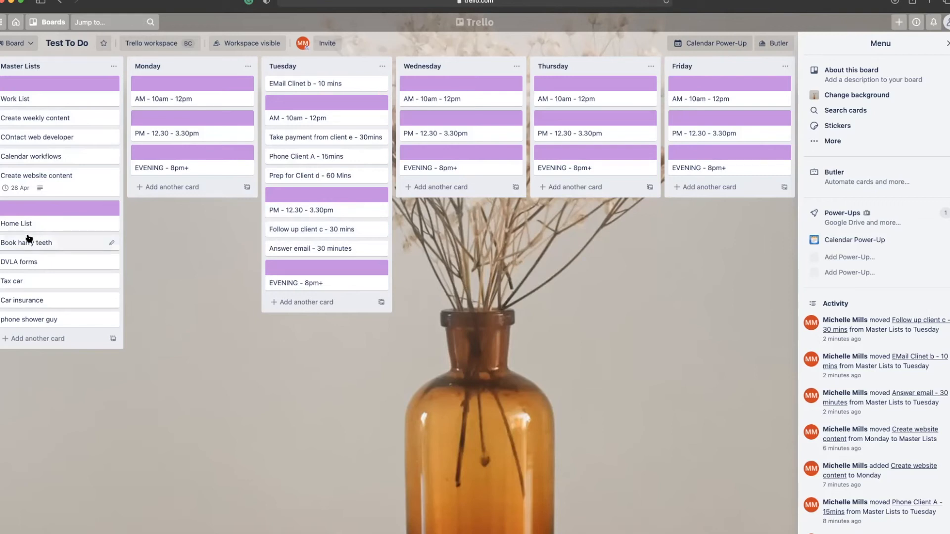
Begin appending a duration to the Create weekly content title, then start a new Master Lists card.
left_click(18, 120)
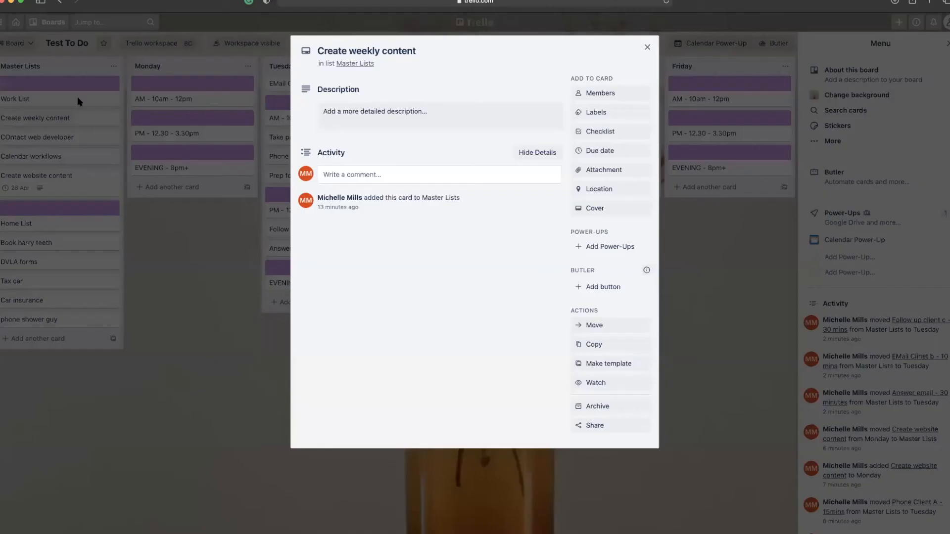
left_click(436, 54)
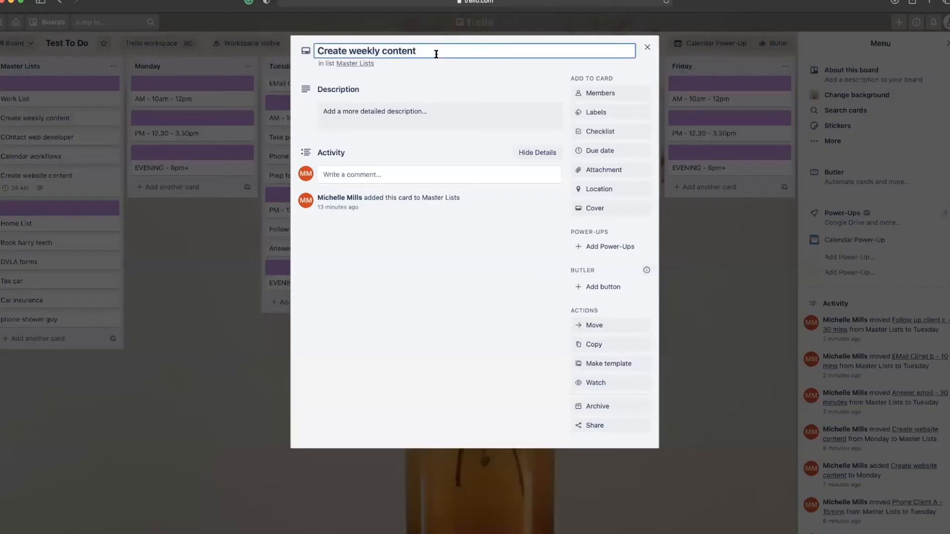
type("- 2 hrs")
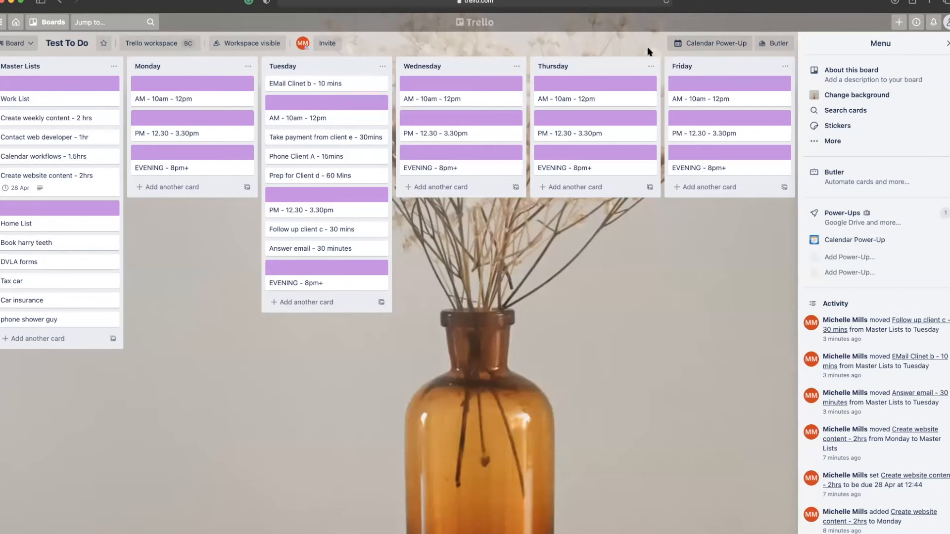
left_click(28, 339)
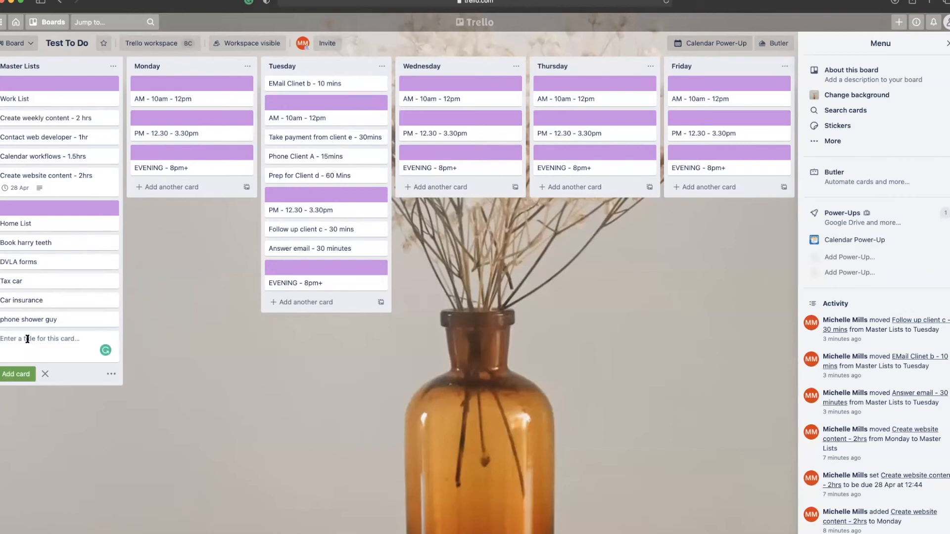
Add a 'Take Payment Client E - 30 Mins' card to Master Lists and move it above Home List.
type("Take Payment Clinet")
key("BackSpace")
key("BackSpace")
key("BackSpace")
type("ent E - 30 Mins")
key("Return")
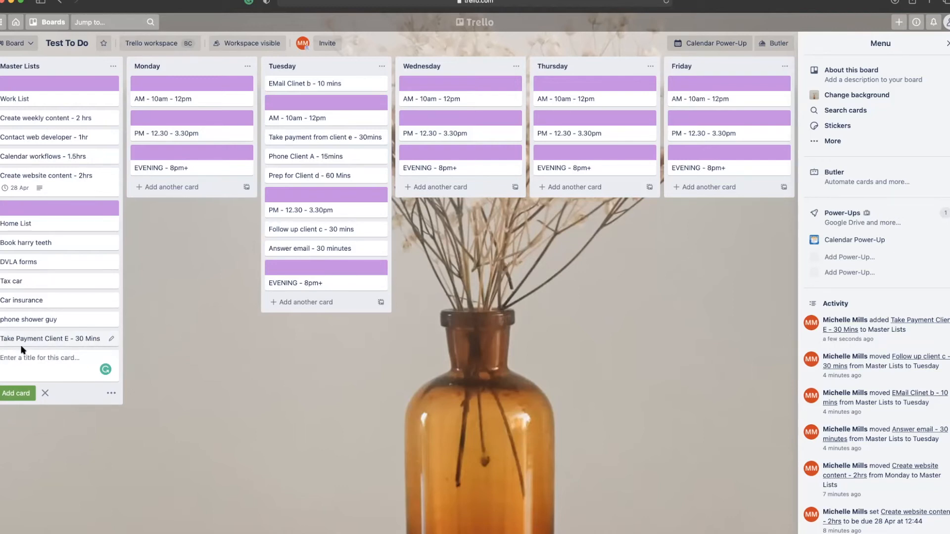
left_click_drag(23, 341, 17, 213)
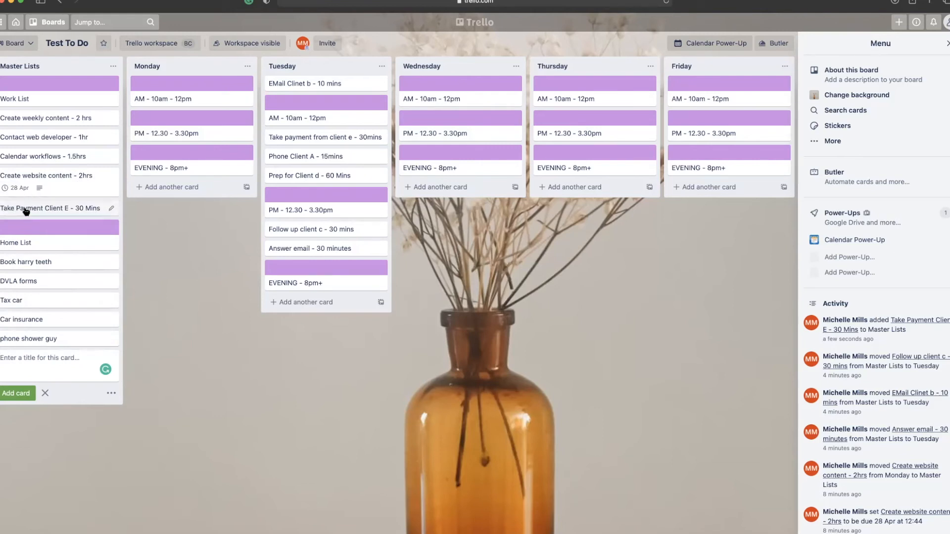
Set a 30 April 2021 due date on the Take Payment Client E - 30 Mins card.
left_click(26, 211)
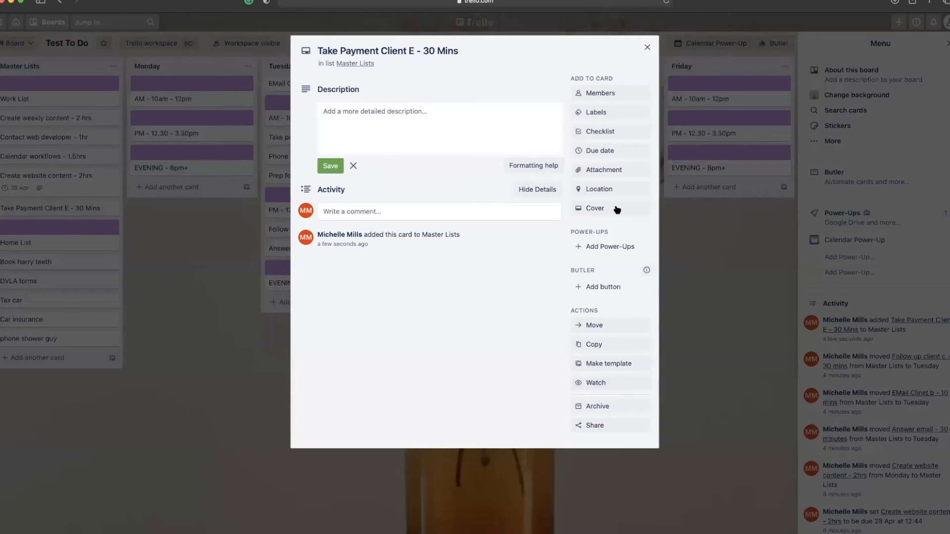
left_click(603, 150)
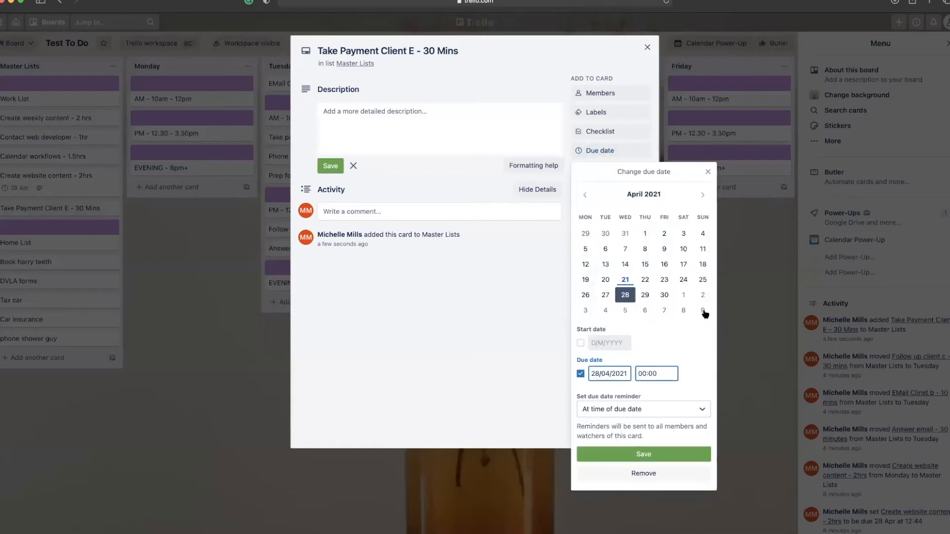
left_click(665, 294)
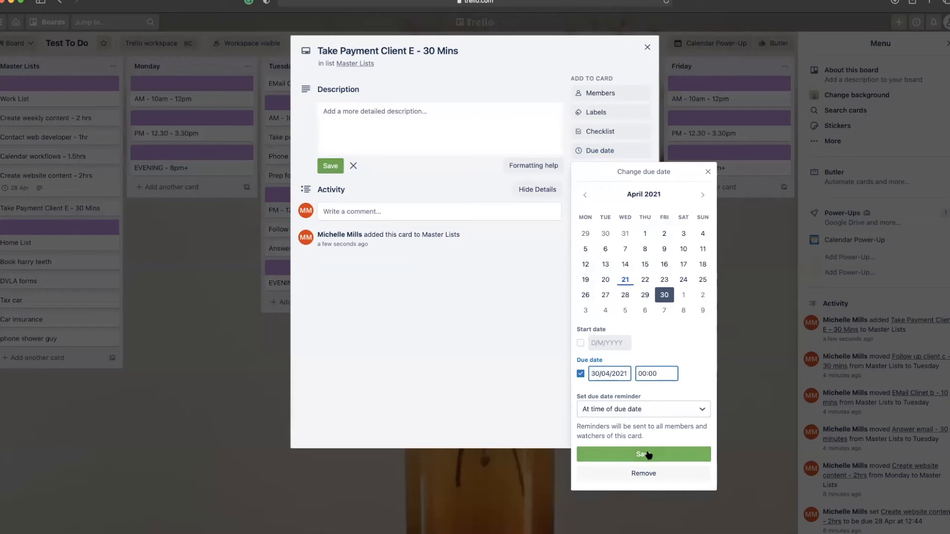
left_click(643, 454)
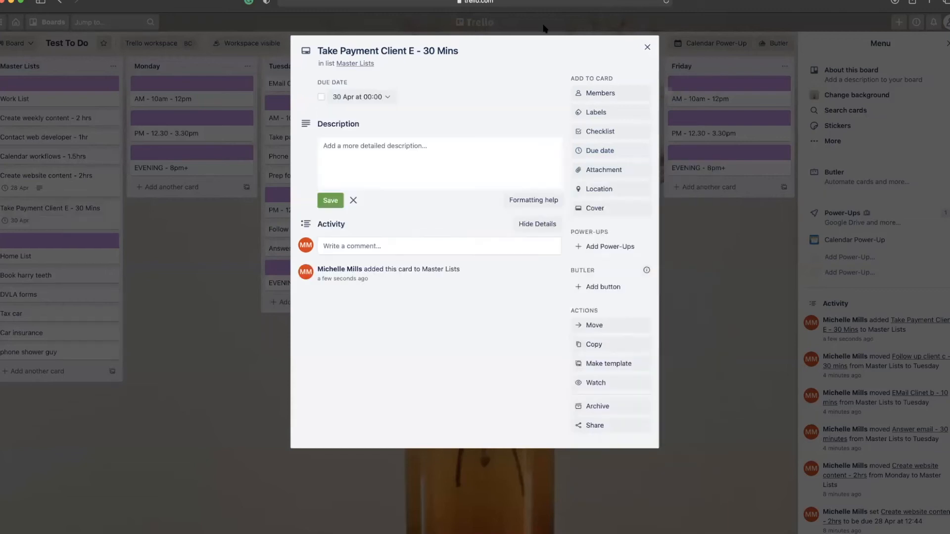
left_click(647, 48)
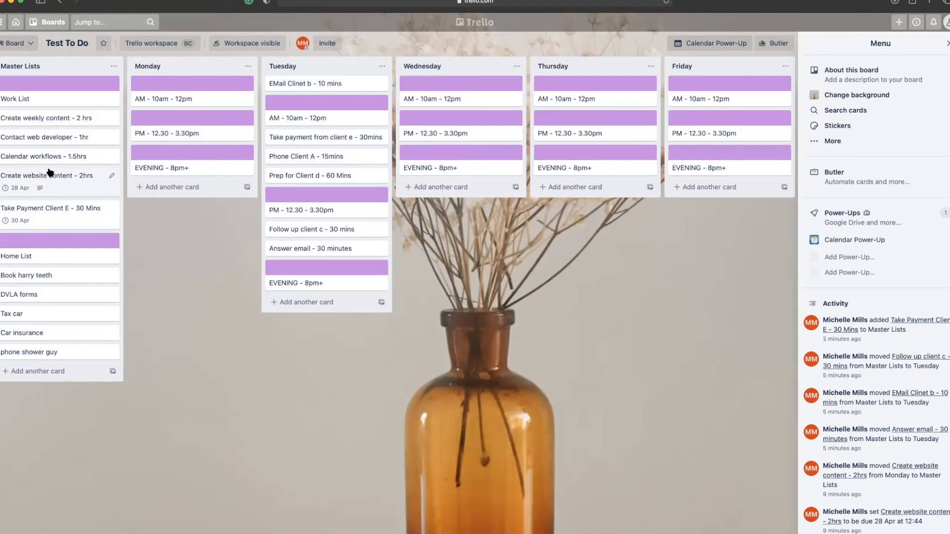
Drag Create weekly content - 2 hrs into Tuesday below Answer email and open its details.
left_click_drag(14, 120, 285, 269)
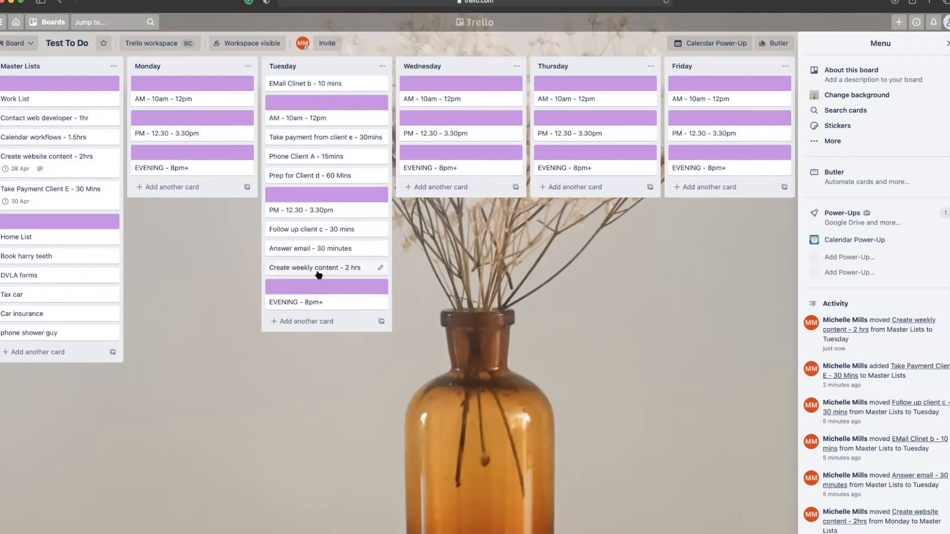
scroll(292, 269, "right", 1)
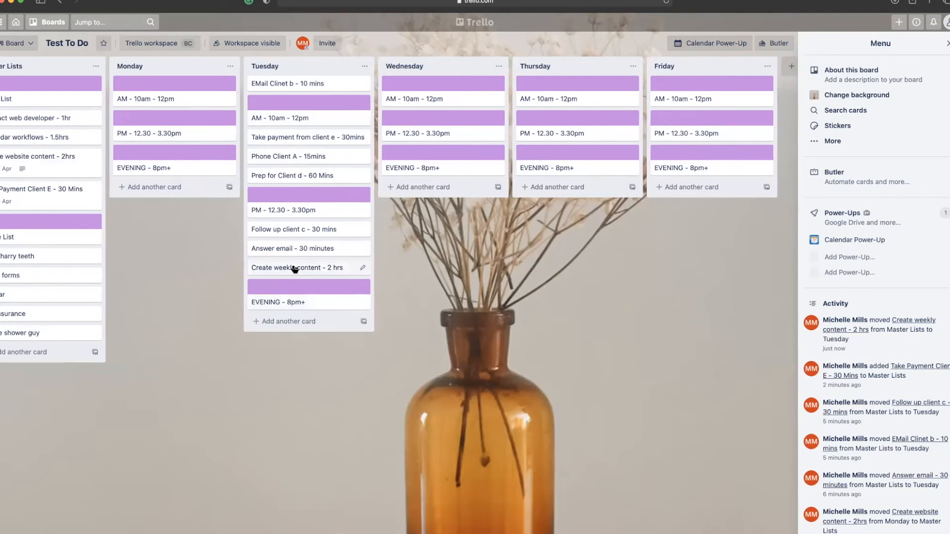
left_click(295, 269)
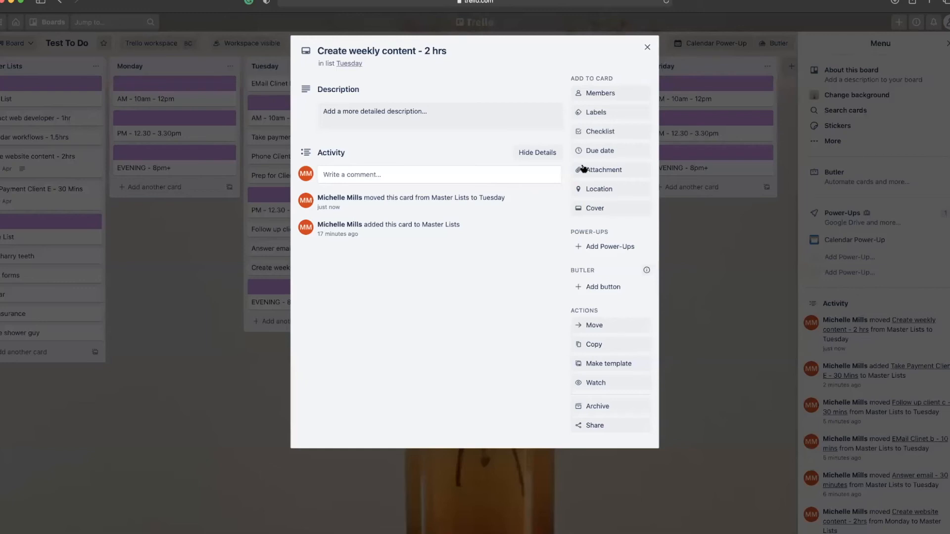
left_click(648, 48)
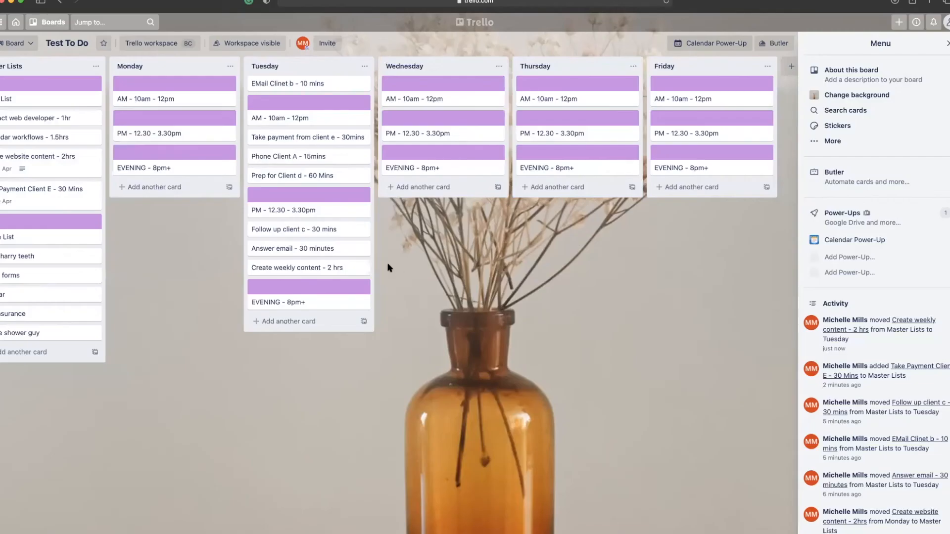
left_click(287, 270)
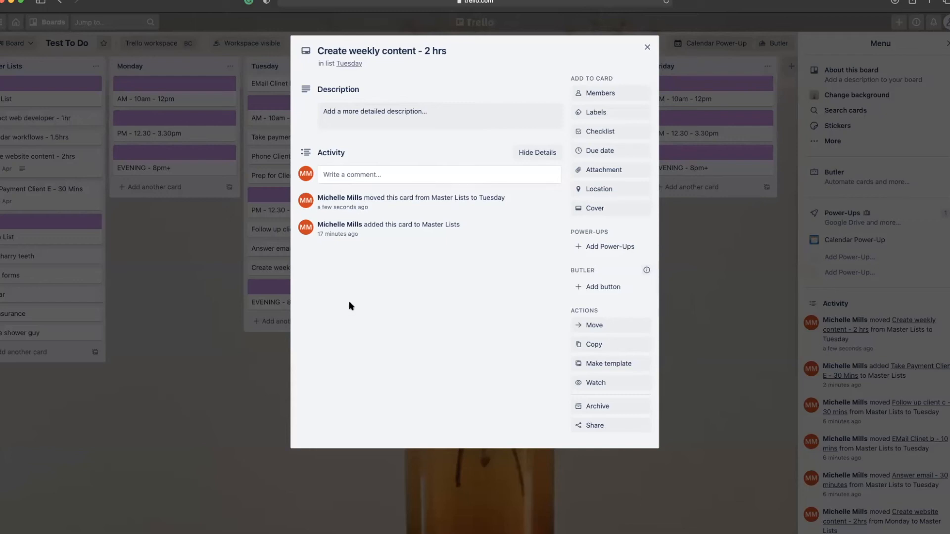
Post the comment 'Please use black and white colourscheme' on the Create weekly content card.
left_click(360, 178)
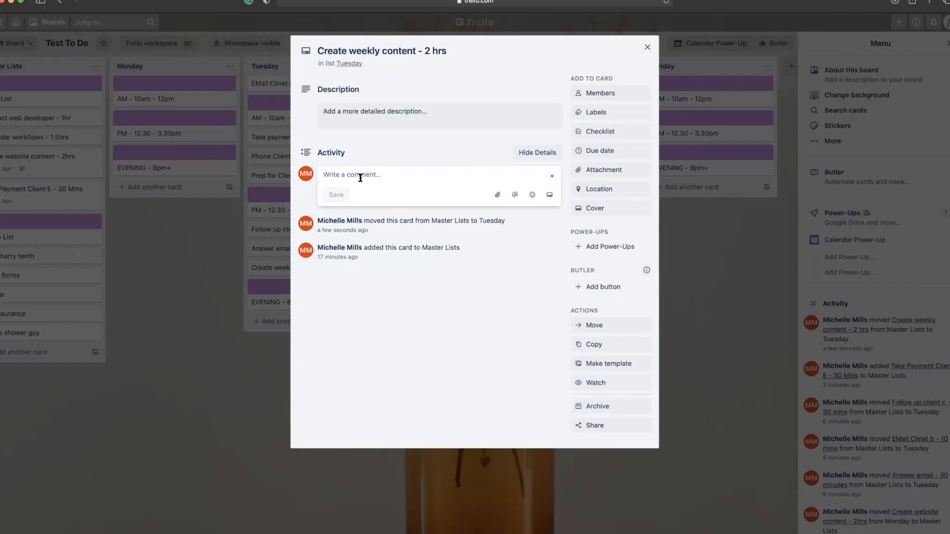
type("Please use black and white ")
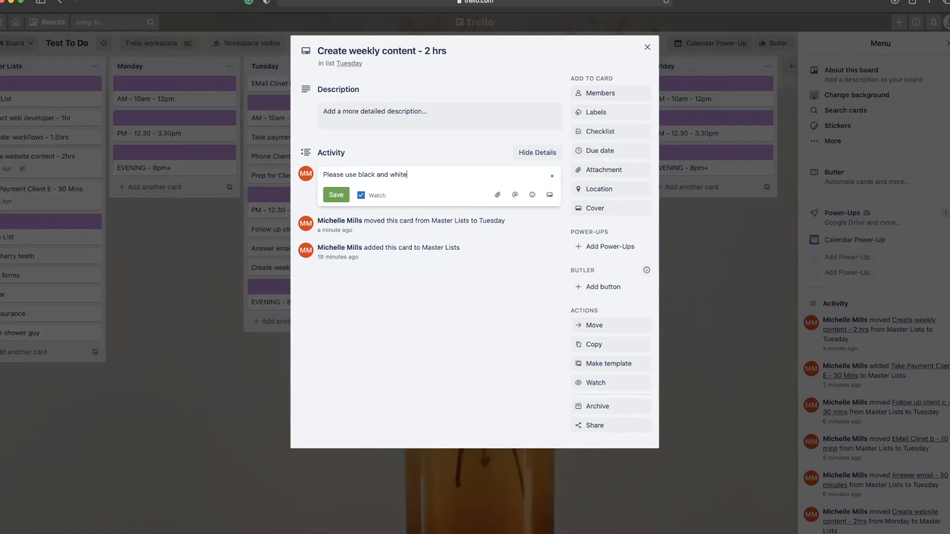
type("colourscheme")
key("Return")
left_click(345, 203)
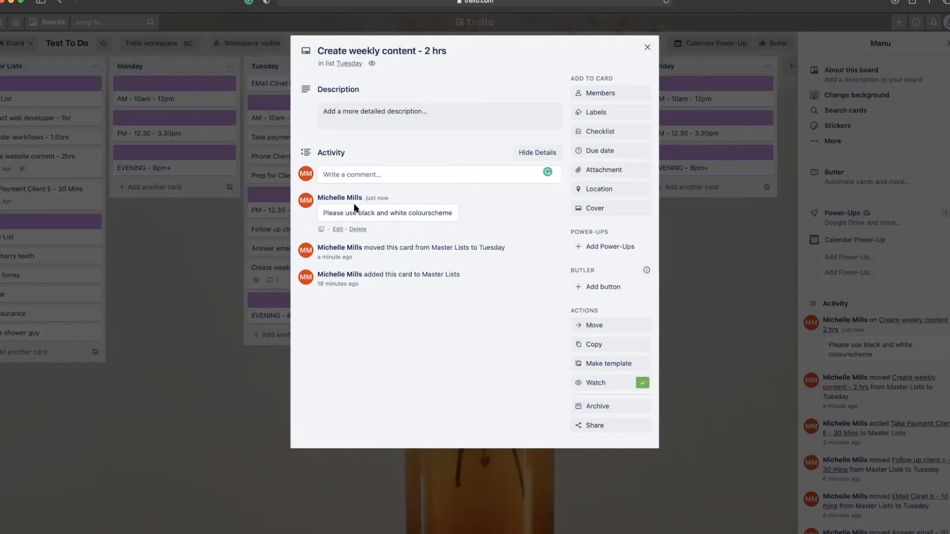
left_click(381, 116)
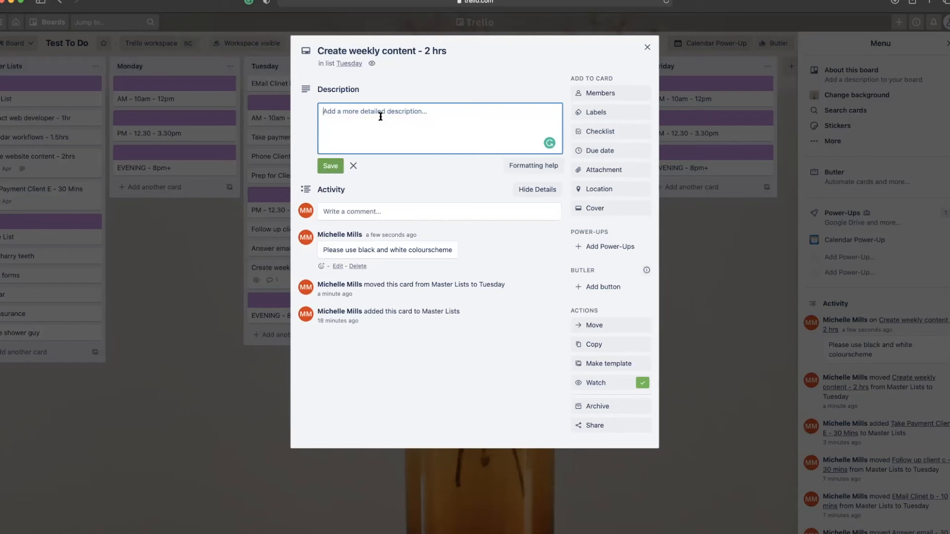
type("Instagram - 7 posts, 2 stories, 3 reels")
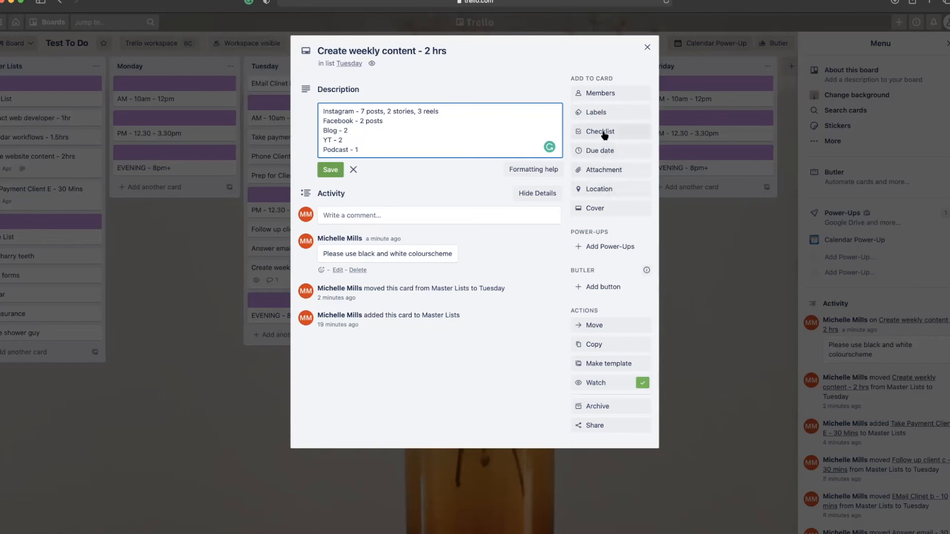
left_click(604, 133)
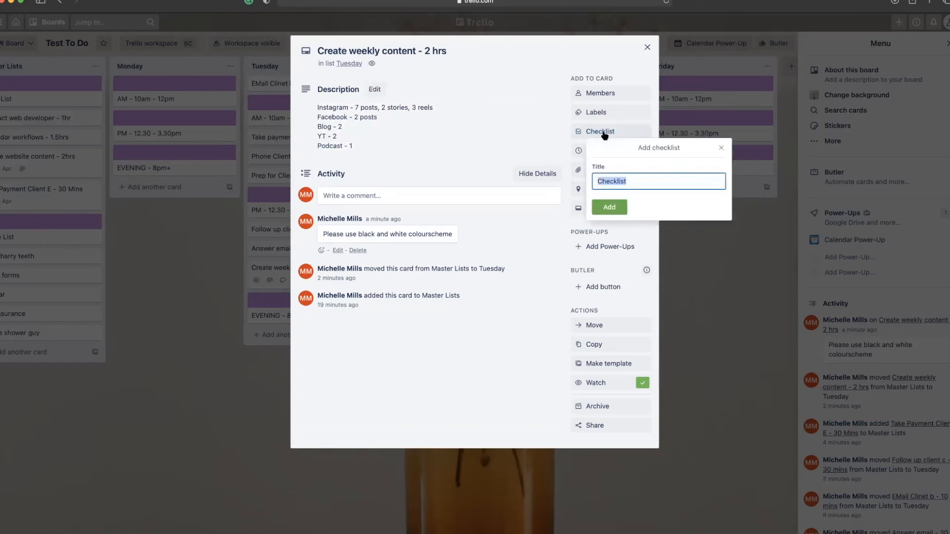
Create a To Do checklist with Instagram Grid x7, Instagram Stories x2 and Instagram reel x3.
type("To Do")
key("Return")
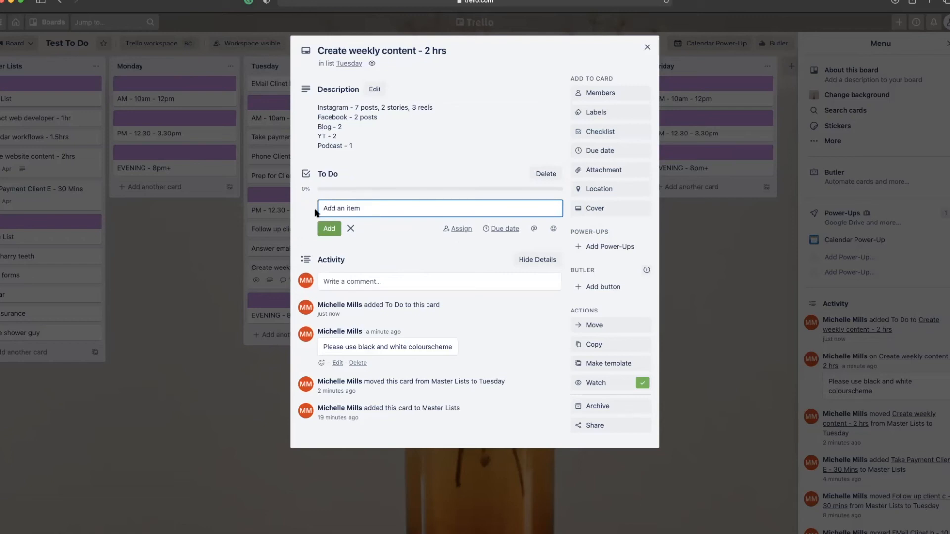
type("Instagram Grid x7")
key("Return")
type("Instagram Stories x2")
key("Return")
type("Instagram reel x3")
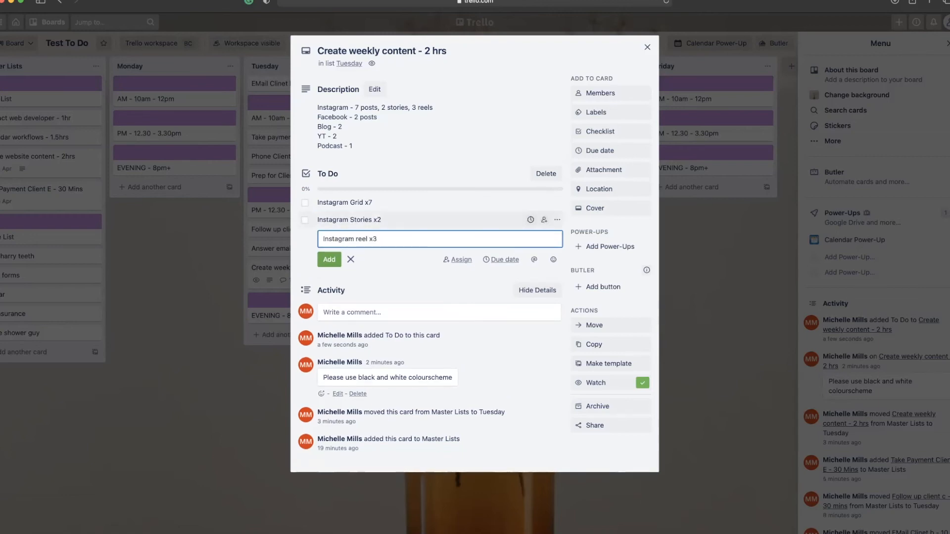
key("Return")
Add Blog x2, YT - 2 and Podcast - 1 to the To Do checklist.
type("Blog x2")
key("Return")
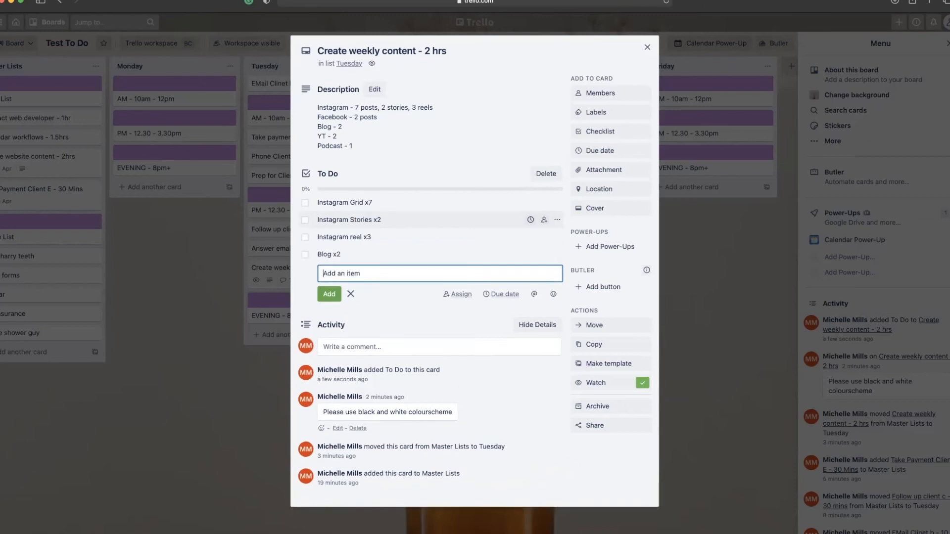
type("YT - 2")
key("Return")
type("Podcast - 1")
key("Return")
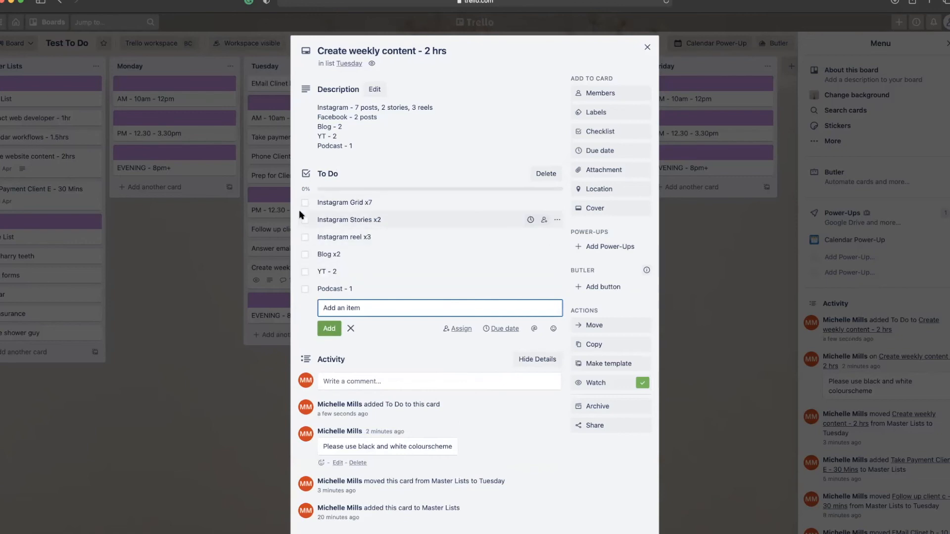
left_click(647, 47)
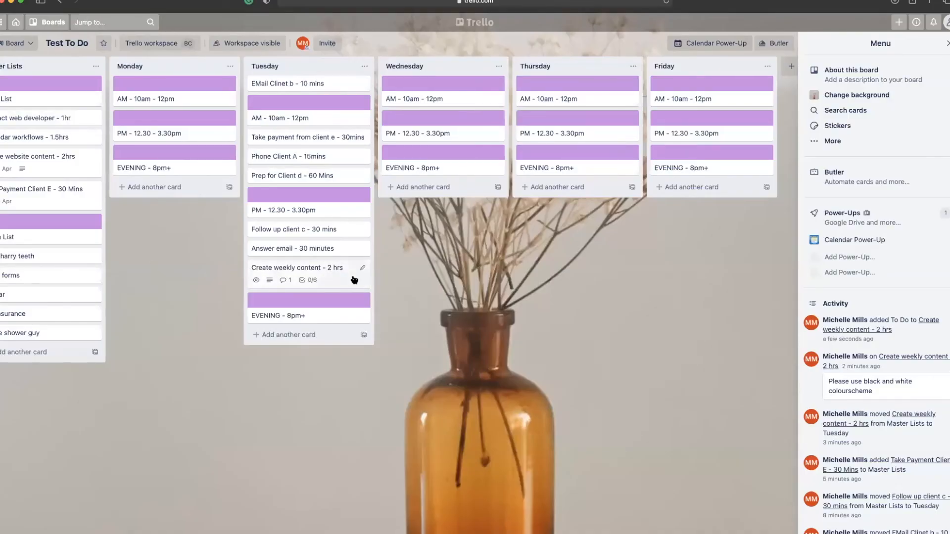
Post the comment 'Written one blog post' on the Create weekly content card.
left_click(311, 283)
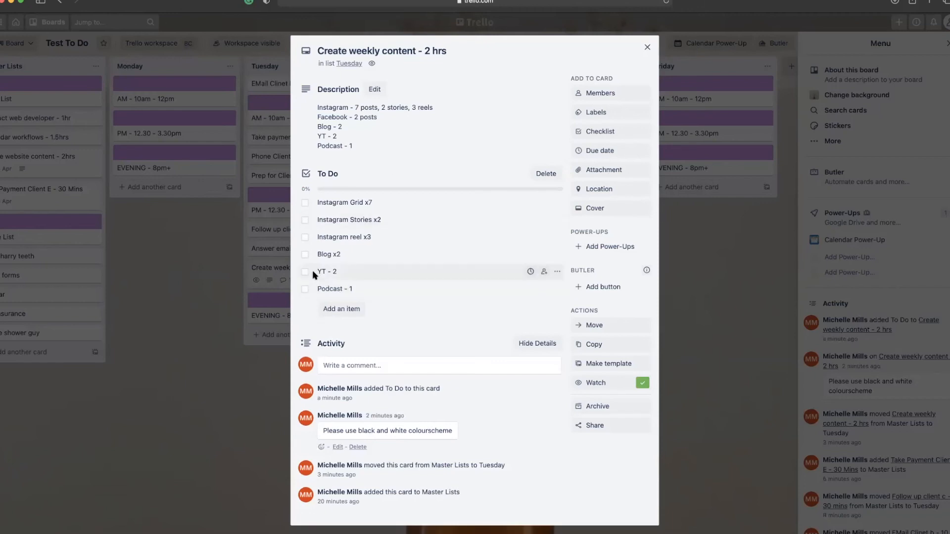
left_click(304, 255)
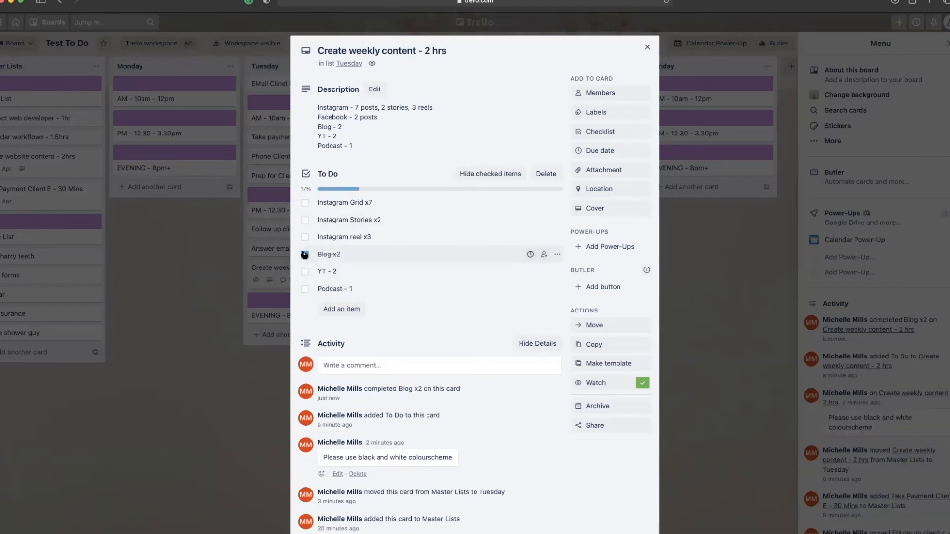
left_click(304, 254)
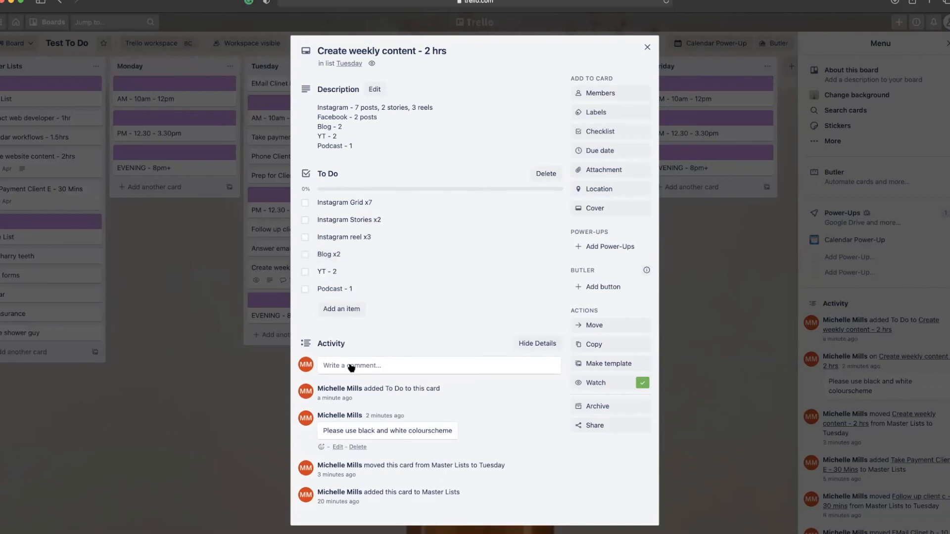
left_click(350, 366)
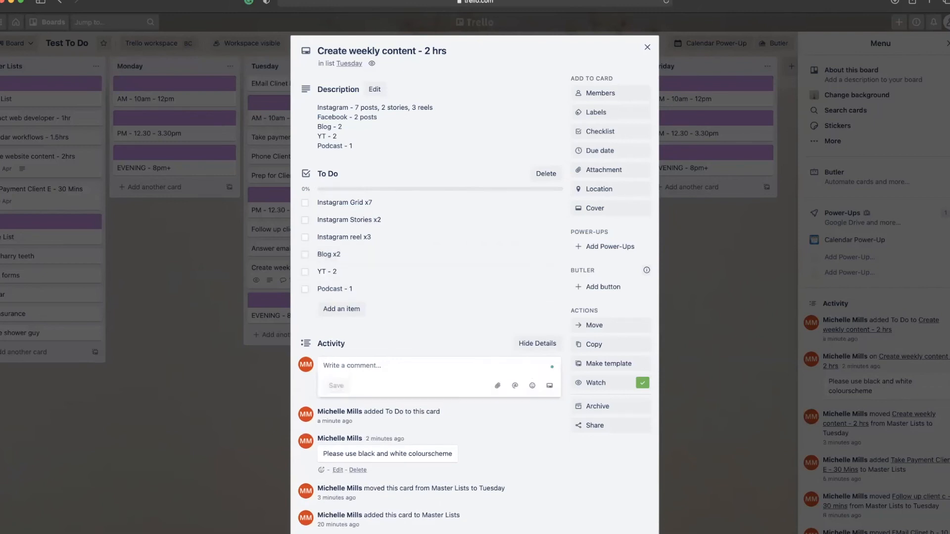
type("Written one blog post")
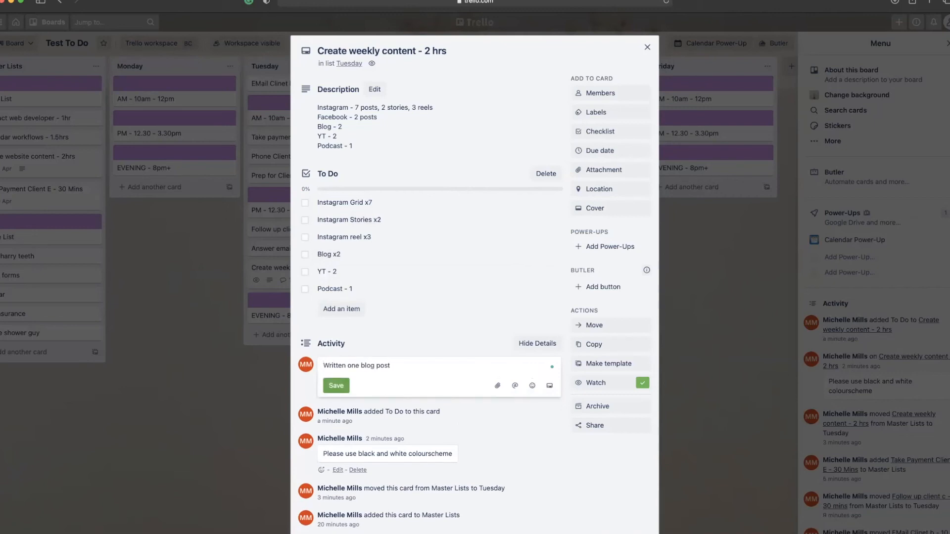
key("Return")
left_click(337, 395)
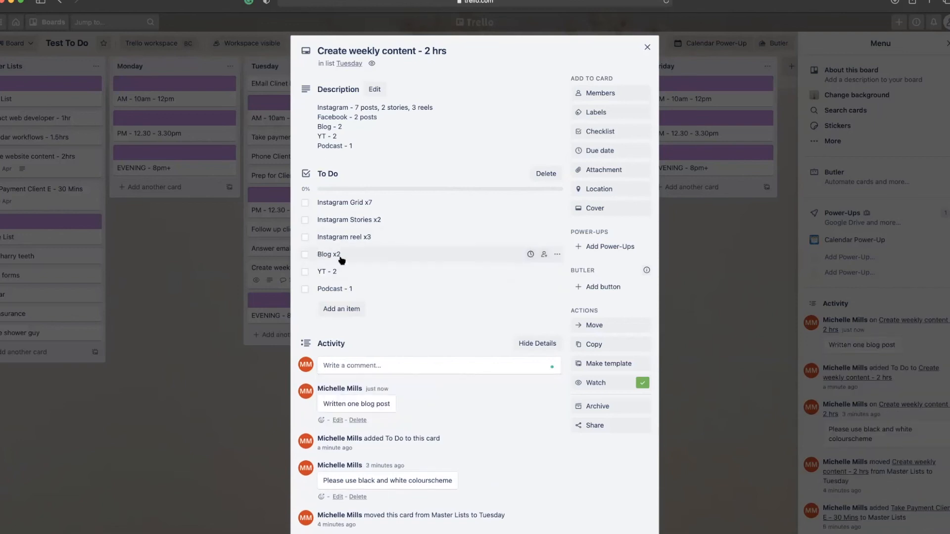
Tick Podcast - 1 as done and post the comment 'Podcast - ep 25'.
left_click(305, 290)
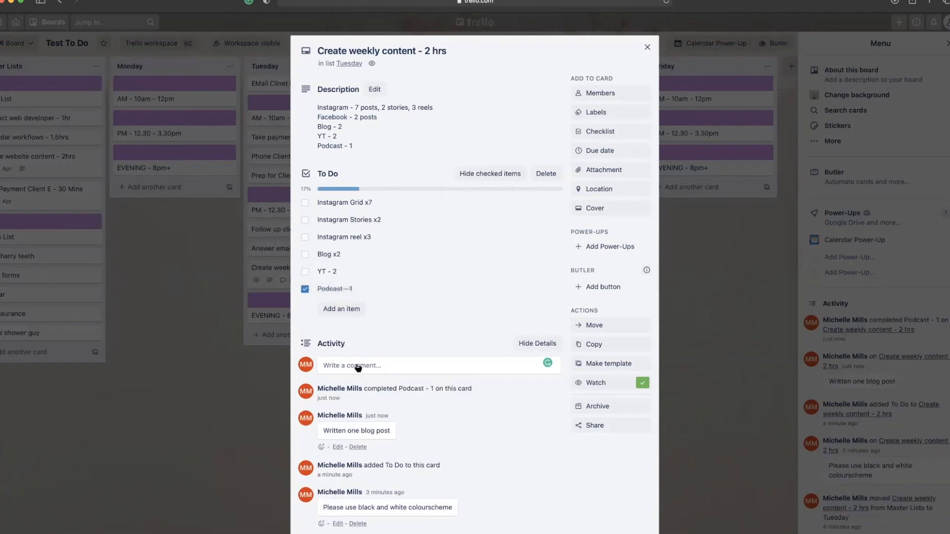
left_click(356, 365)
type("Podcast - ")
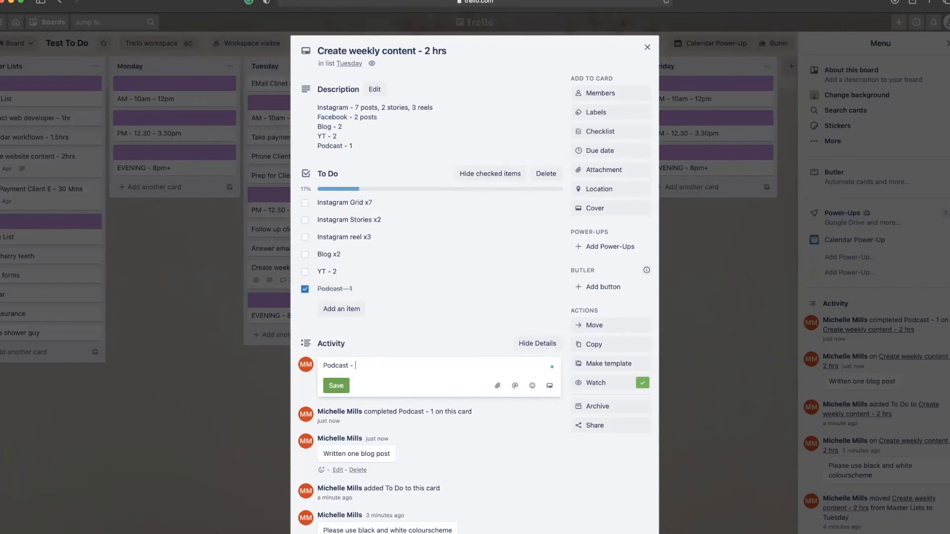
type("ep 25")
key("Return")
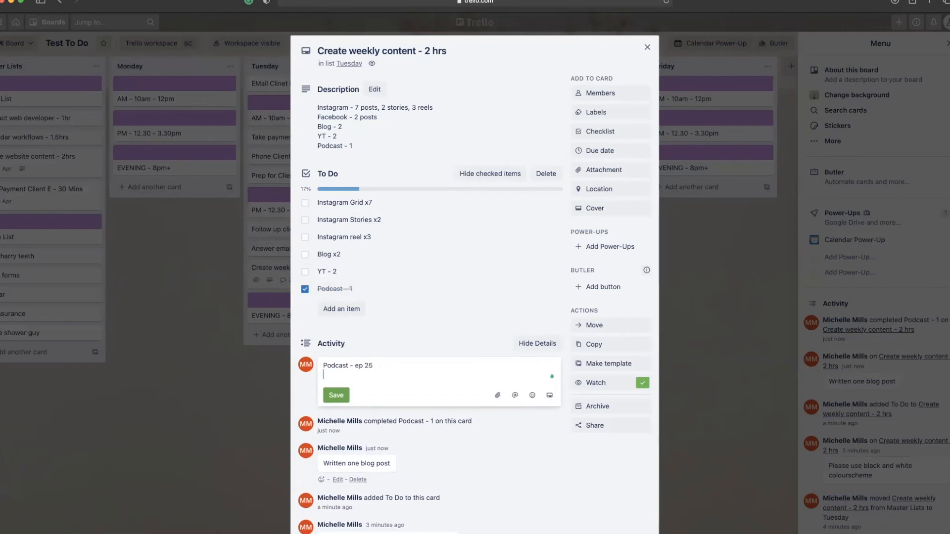
left_click(336, 395)
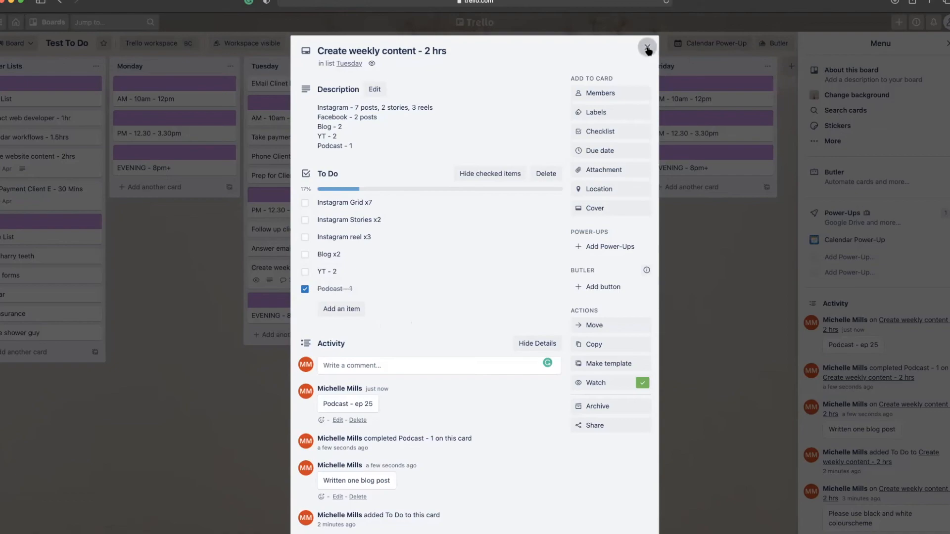
left_click(646, 47)
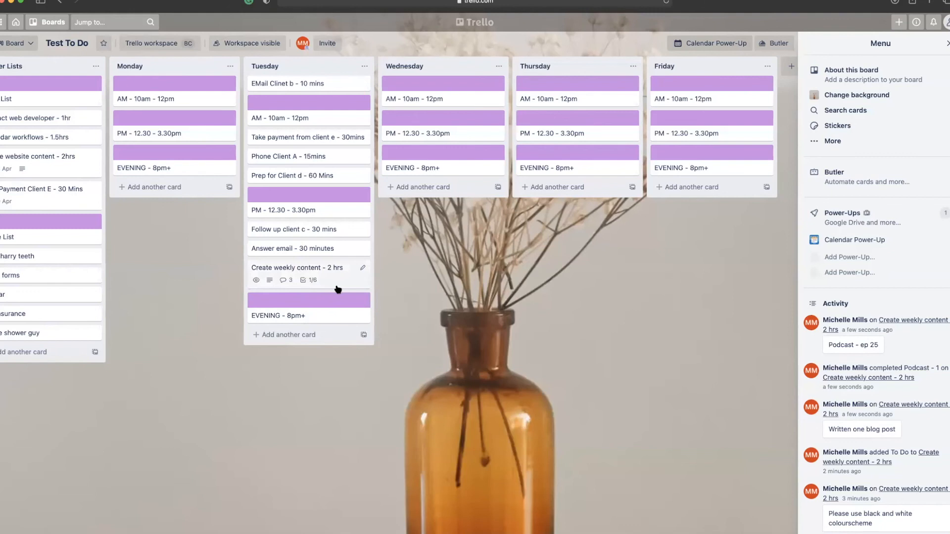
Drag Create weekly content - 2 hrs from Tuesday to the top of Wednesday.
left_click_drag(322, 276, 446, 93)
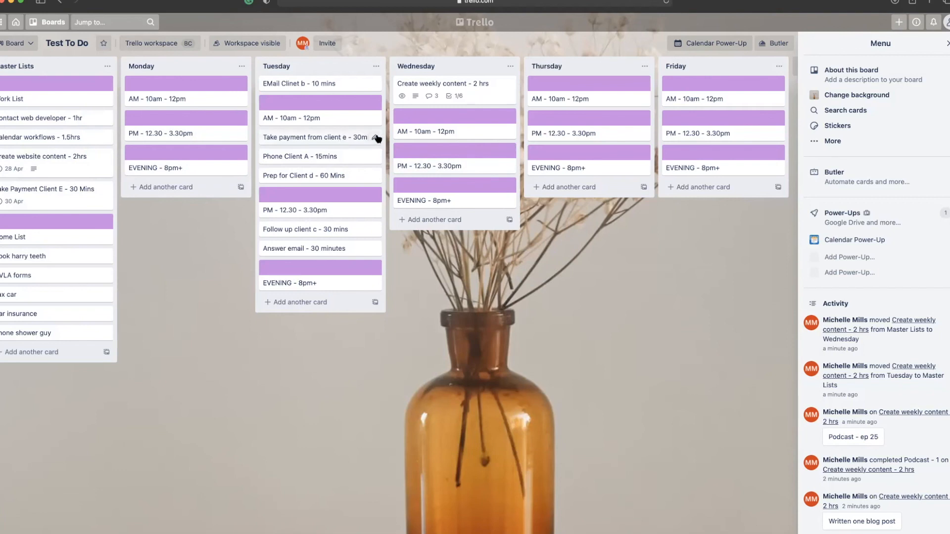
Archive the Take payment from client e card and put Create website content - 2hrs in Tuesday AM.
left_click(375, 137)
left_click(408, 262)
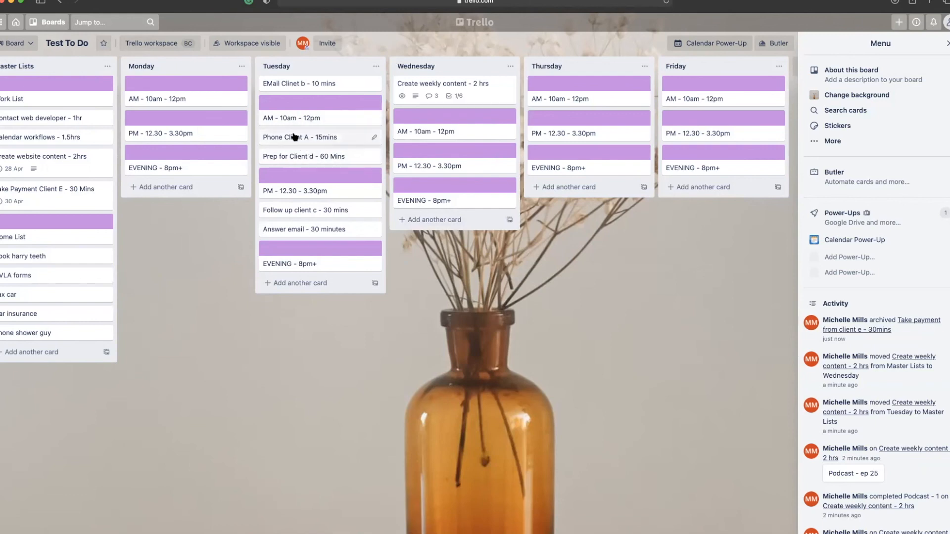
scroll(301, 144, "right", 1)
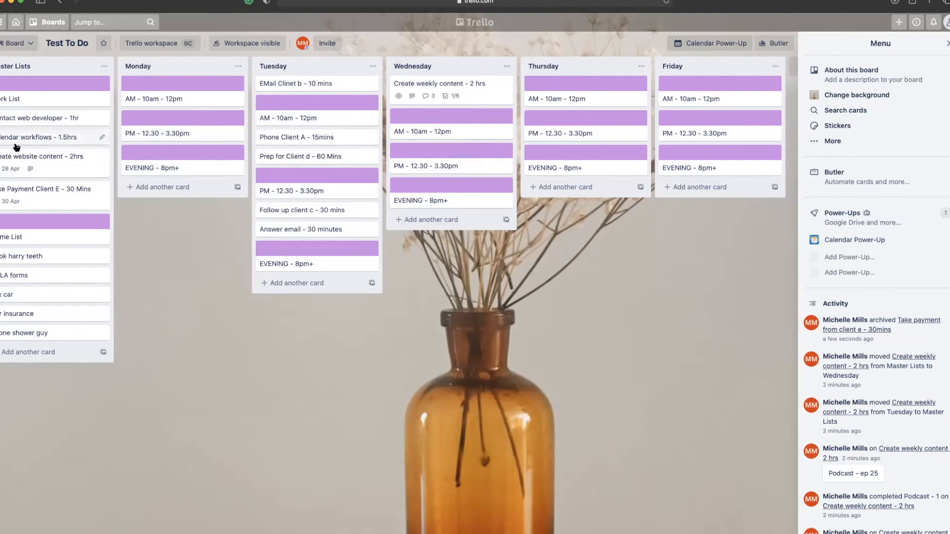
left_click_drag(22, 169, 282, 191)
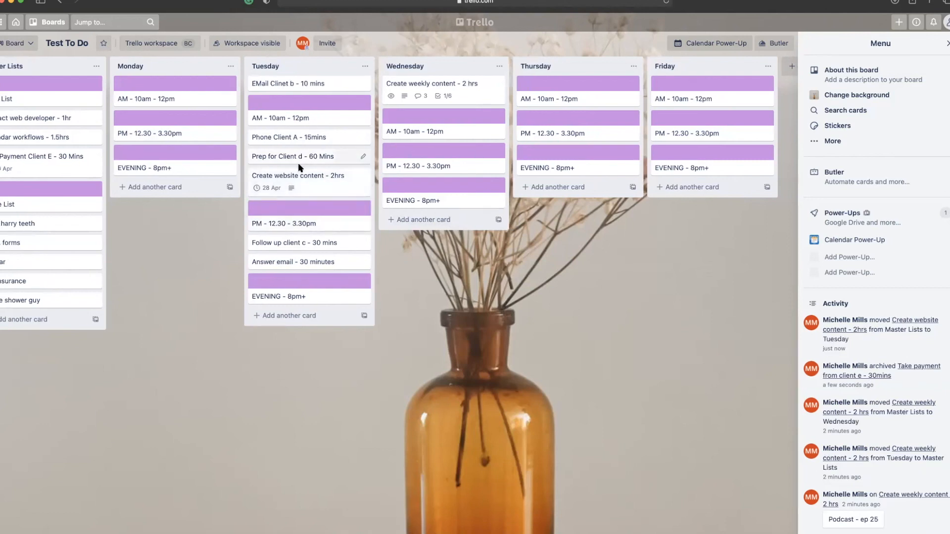
Add a checklist with About me page, Home page and Gallery to Create website content - 2hrs.
left_click(309, 184)
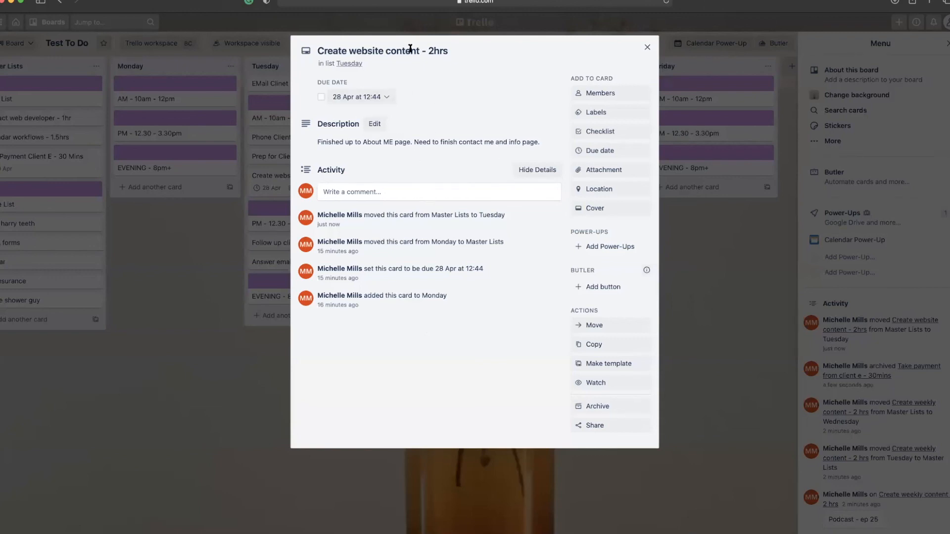
left_click(601, 131)
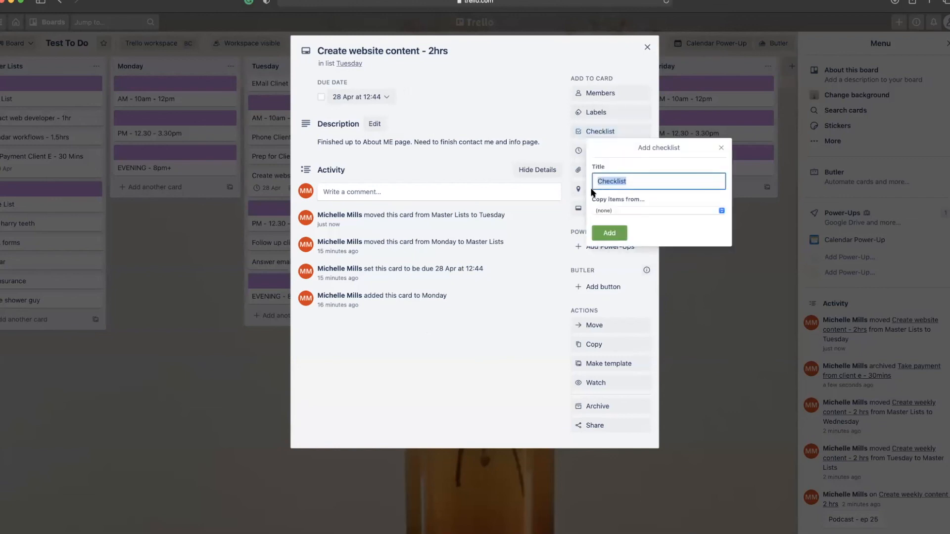
left_click(609, 233)
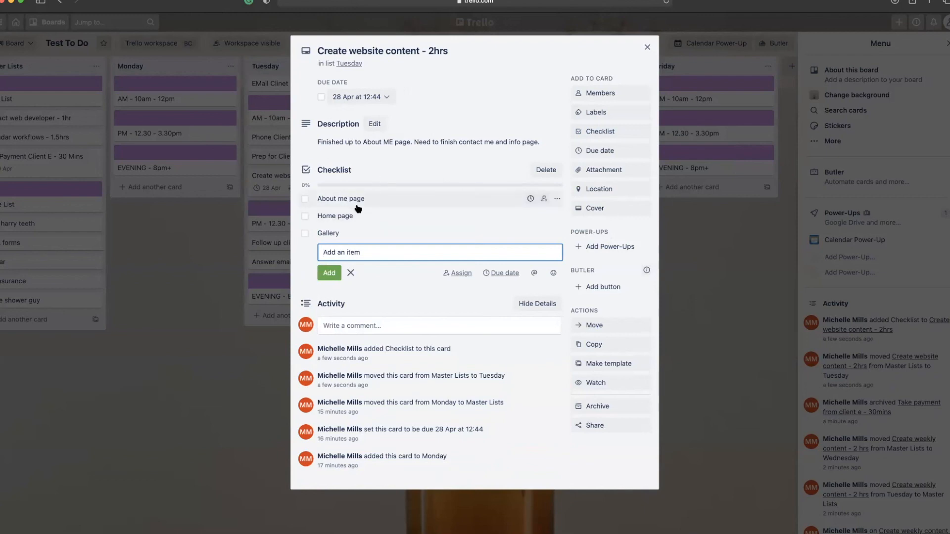
left_click(647, 47)
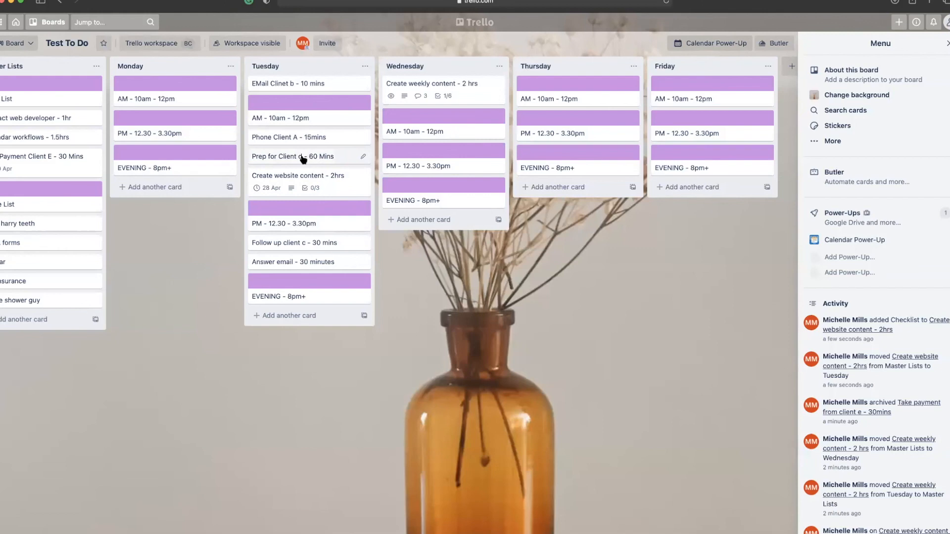